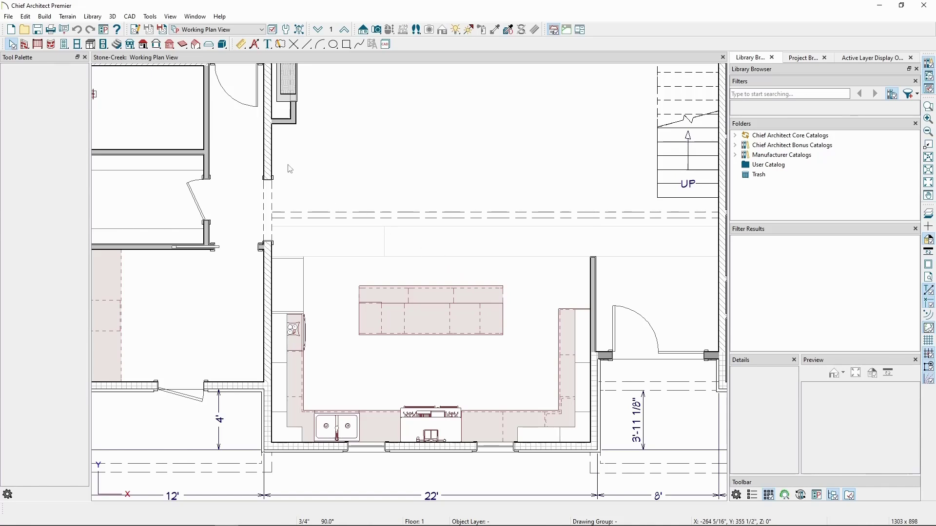
- Drop down the Saved Plan View Control in the toolbar to list the kitchen plan's saved views
{"action": "left_click", "coordinate": [246, 33]}
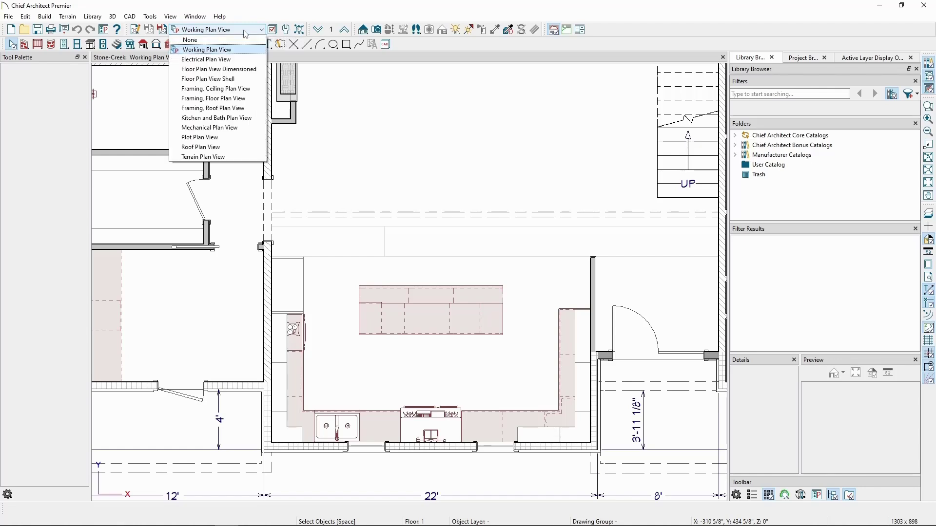
- In Electrical Plan View, place two 110V outlets on the kitchen's right wall beside the door
{"action": "left_click", "coordinate": [247, 59]}
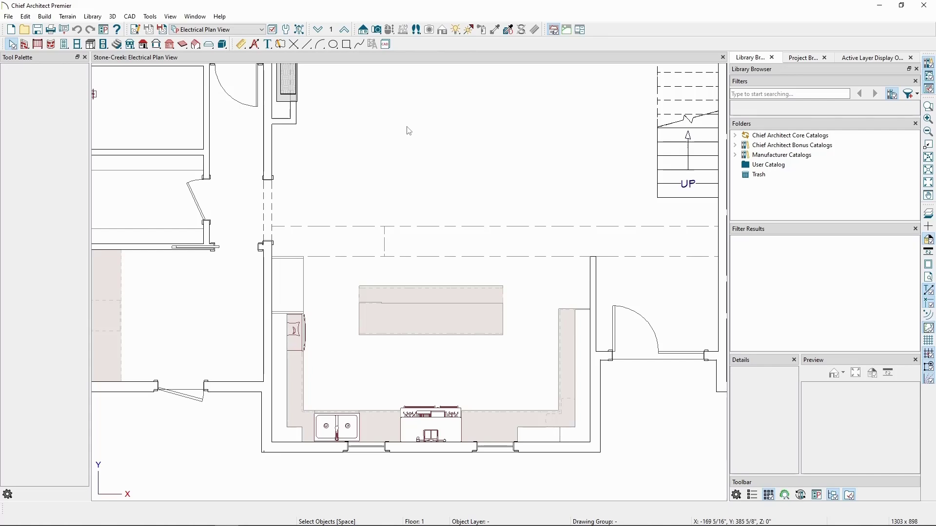
{"action": "left_click", "coordinate": [45, 16]}
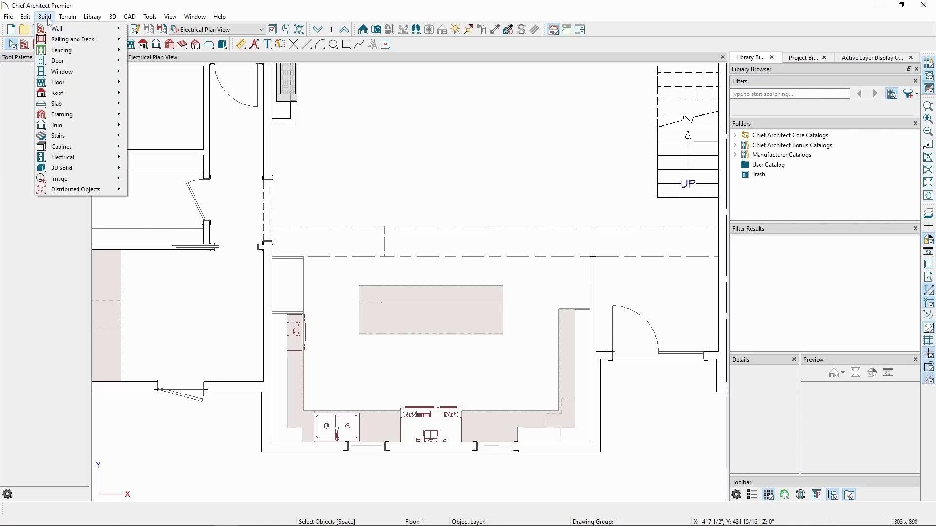
{"action": "mouse_move", "coordinate": [76, 161]}
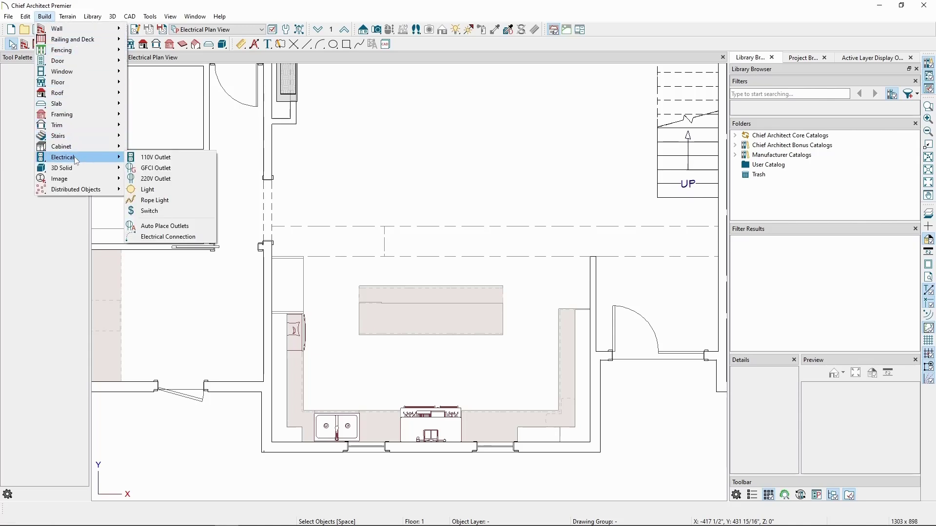
{"action": "left_click", "coordinate": [196, 162]}
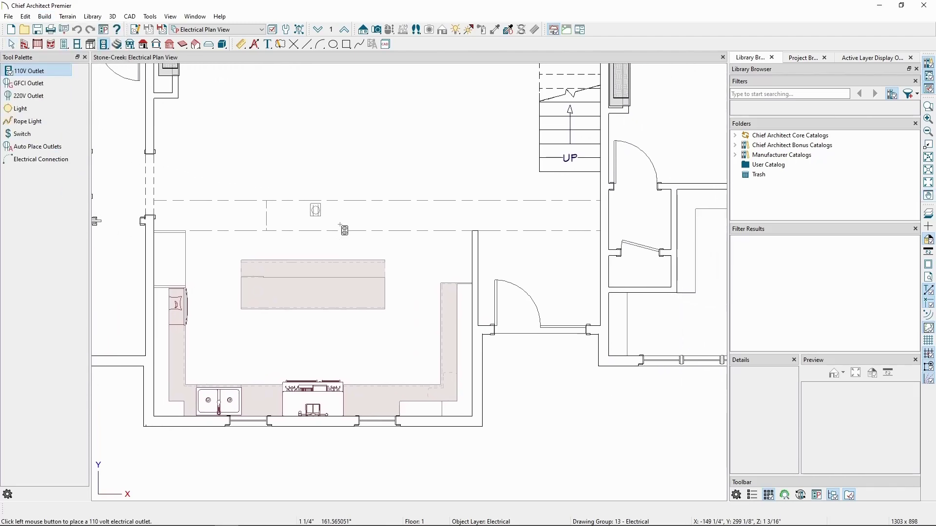
{"action": "left_click", "coordinate": [465, 255]}
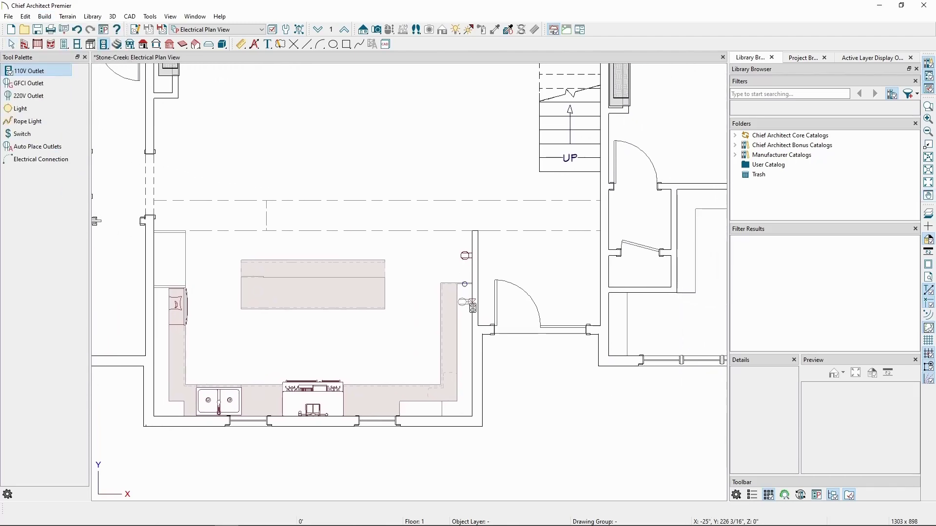
{"action": "left_click", "coordinate": [471, 304]}
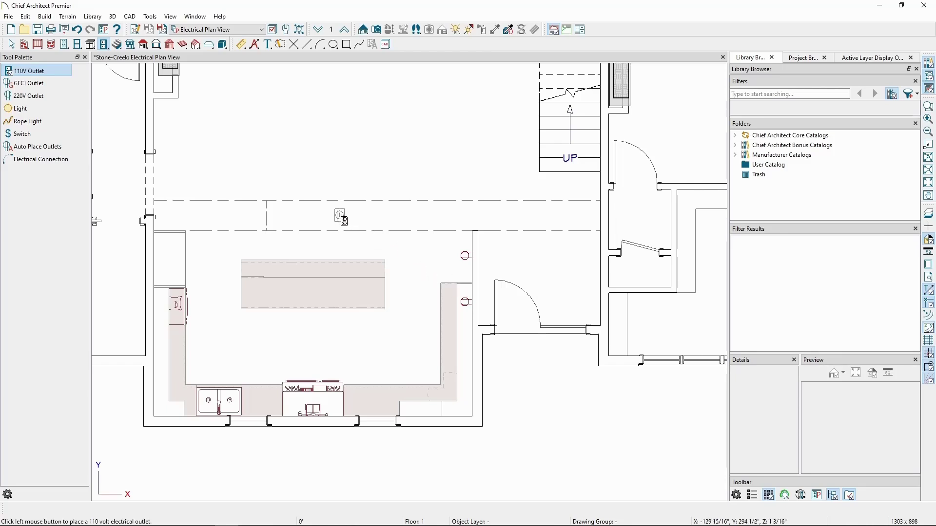
- Aim a Full Camera at the kitchen's right wall and orbit it to face the two outlets
{"action": "left_click", "coordinate": [376, 30]}
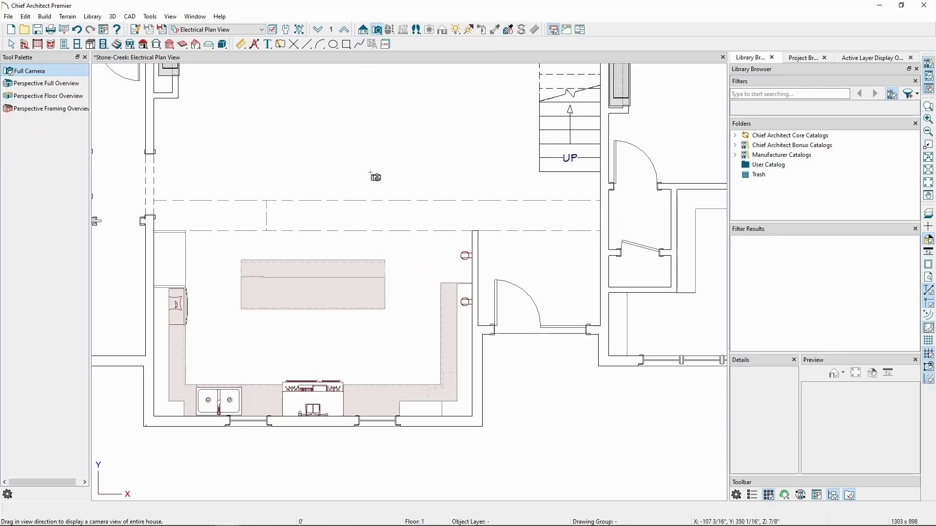
{"action": "left_click_drag", "start_coordinate": [370, 184], "coordinate": [481, 309]}
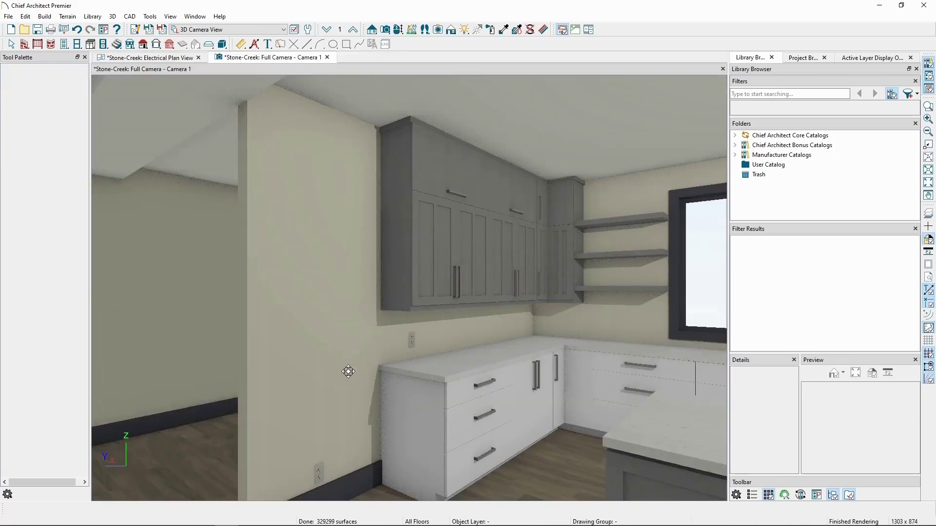
{"action": "left_click_drag", "start_coordinate": [340, 315], "coordinate": [389, 297]}
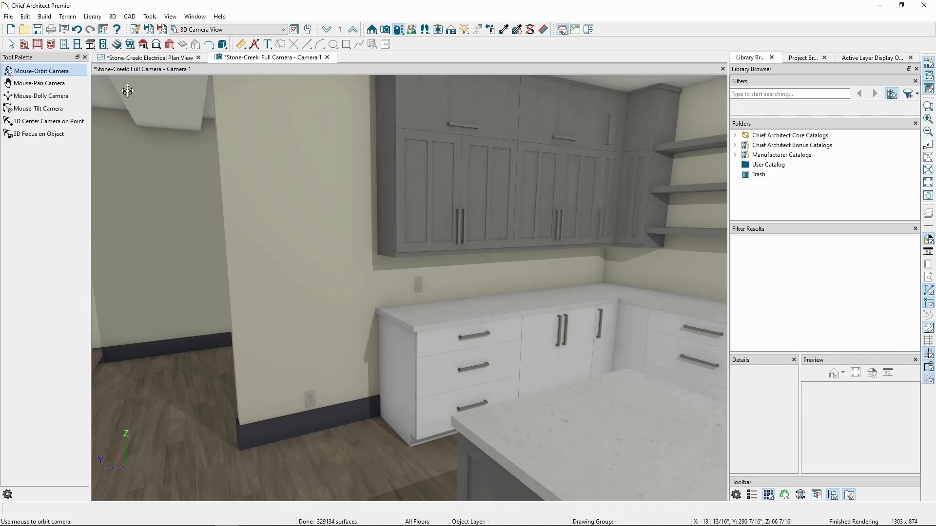
- In the General Electrical defaults, inspect the Outlet - 110V and Light - Ceiling symbols and heights
{"action": "left_click", "coordinate": [24, 16]}
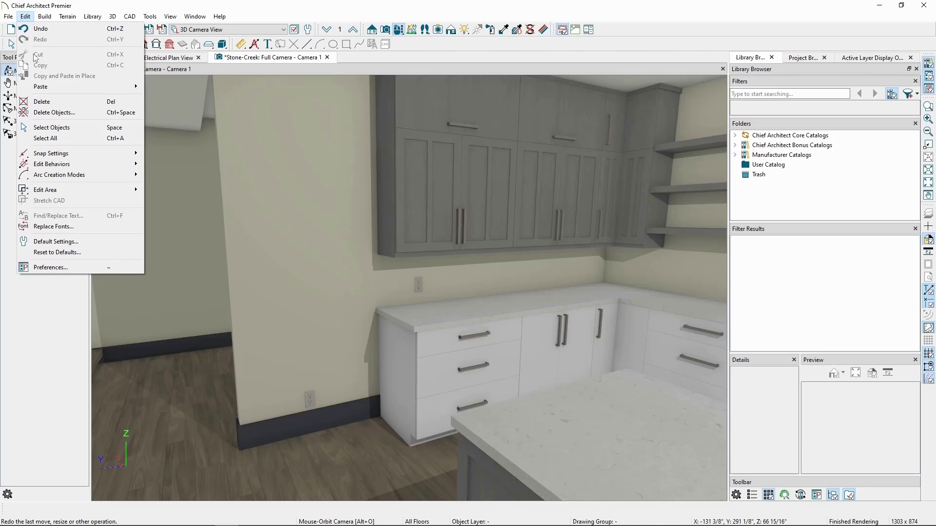
{"action": "left_click", "coordinate": [83, 240]}
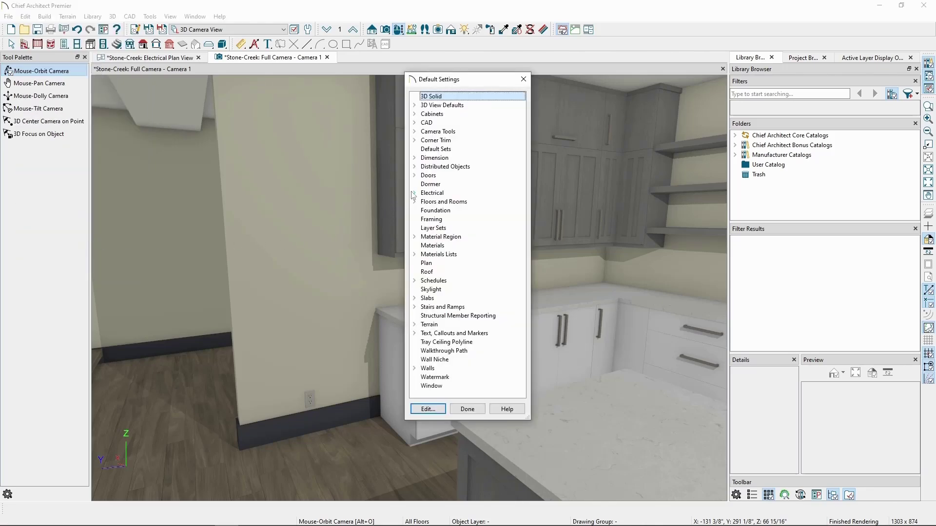
{"action": "left_click", "coordinate": [413, 194]}
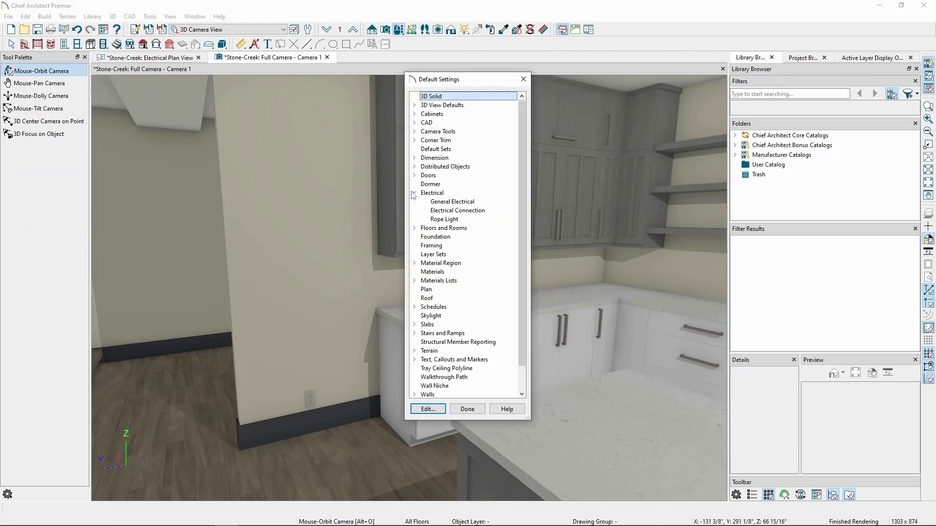
{"action": "left_click", "coordinate": [438, 202]}
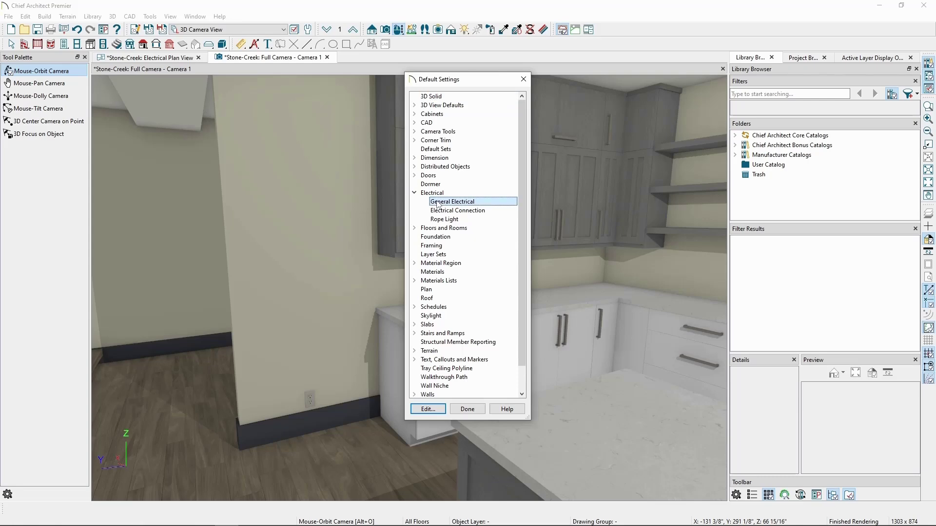
{"action": "left_click", "coordinate": [438, 409]}
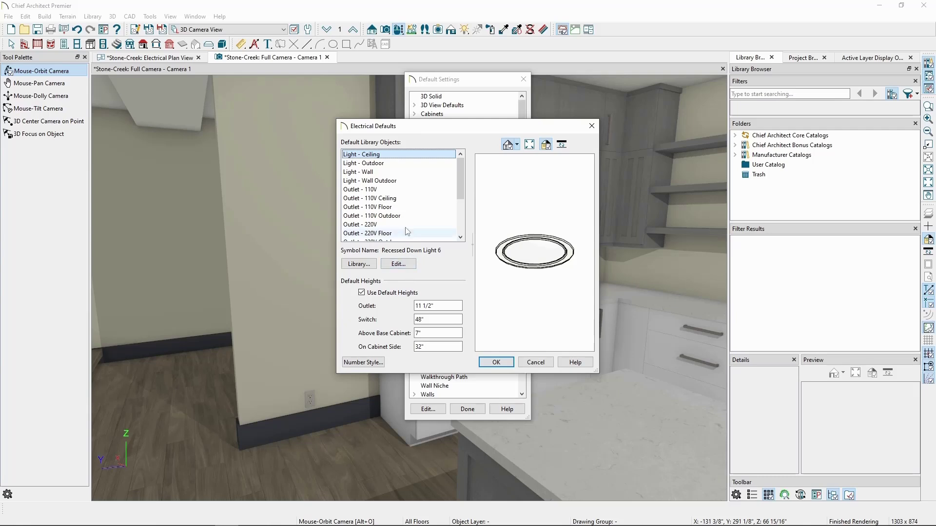
{"action": "left_click", "coordinate": [407, 193]}
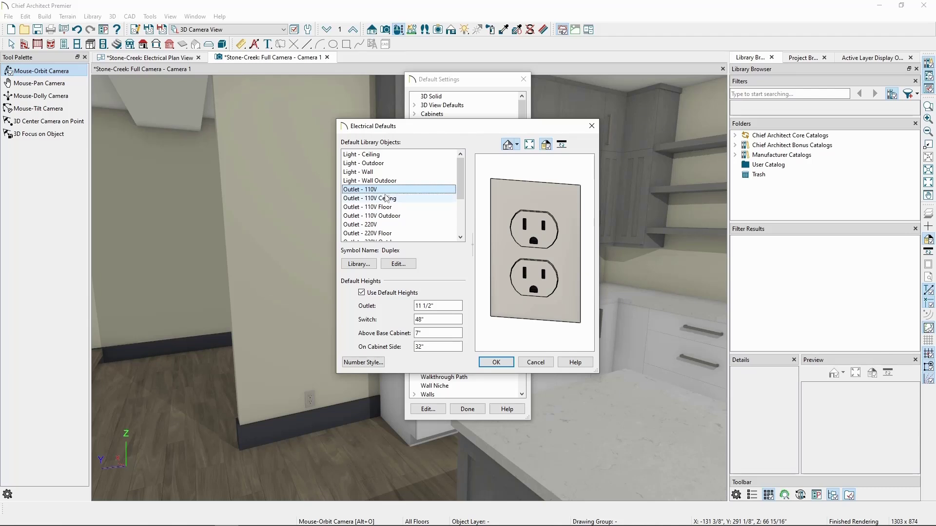
{"action": "left_click", "coordinate": [380, 155]}
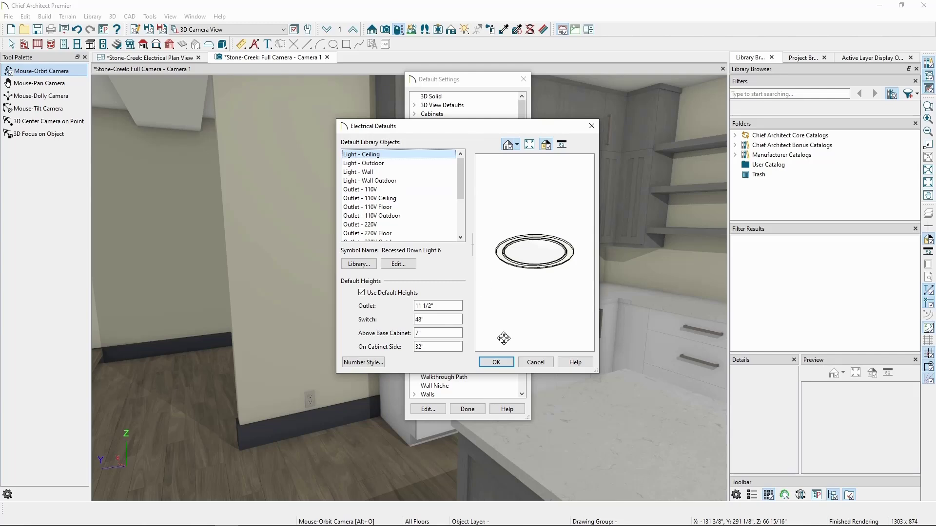
- Close the defaults dialogs and the Full Camera tab, back in Electrical Plan View with no tool active
{"action": "left_click", "coordinate": [496, 362]}
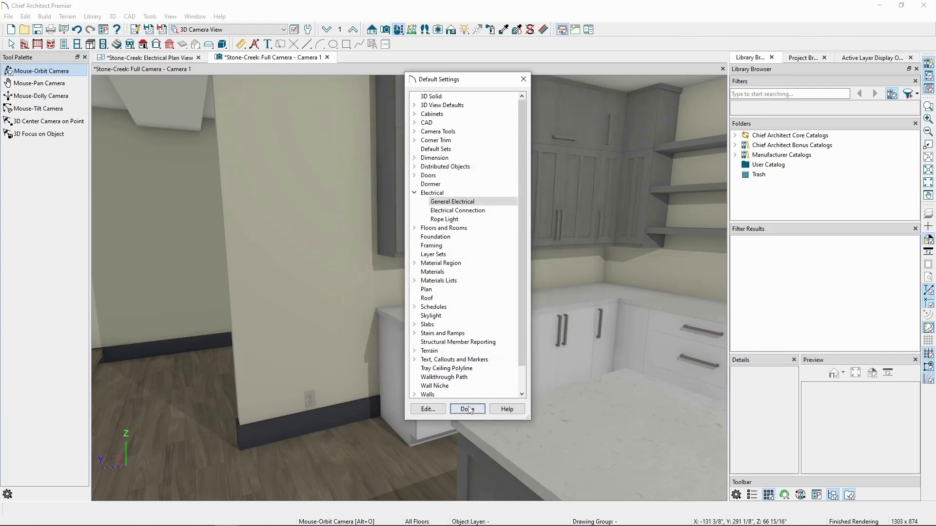
{"action": "left_click", "coordinate": [467, 409]}
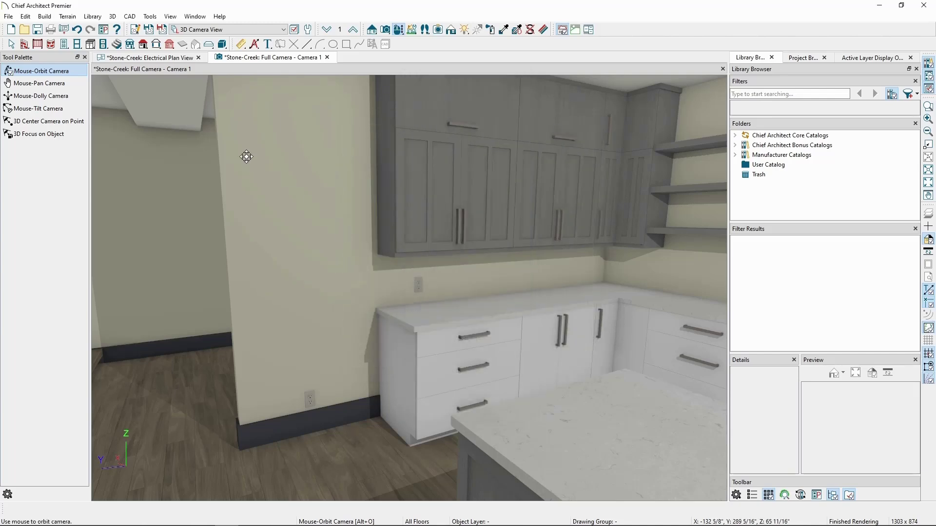
{"action": "left_click", "coordinate": [172, 59]}
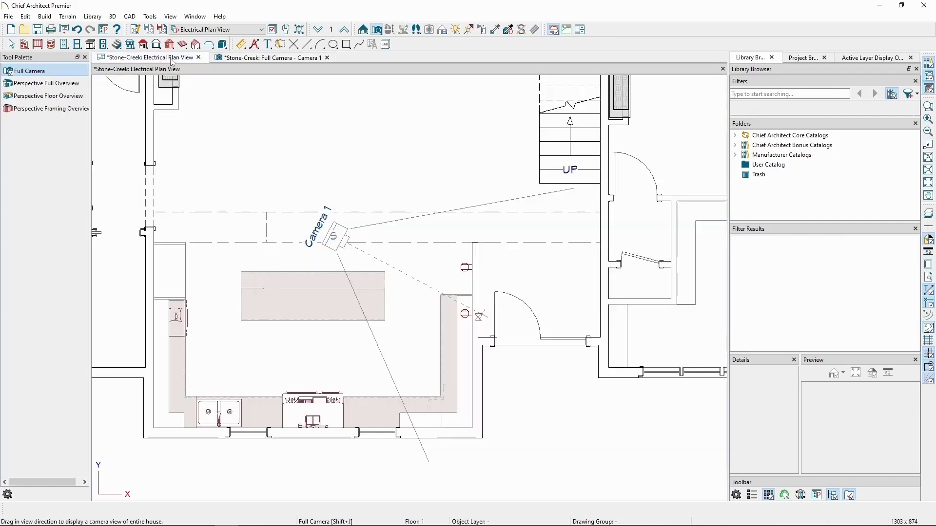
{"action": "left_click", "coordinate": [327, 58]}
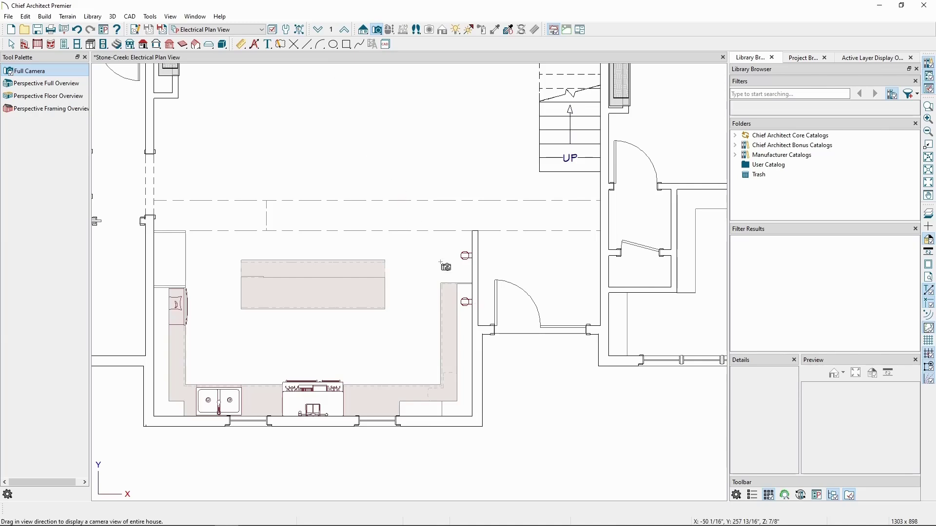
{"action": "key", "text": "space"}
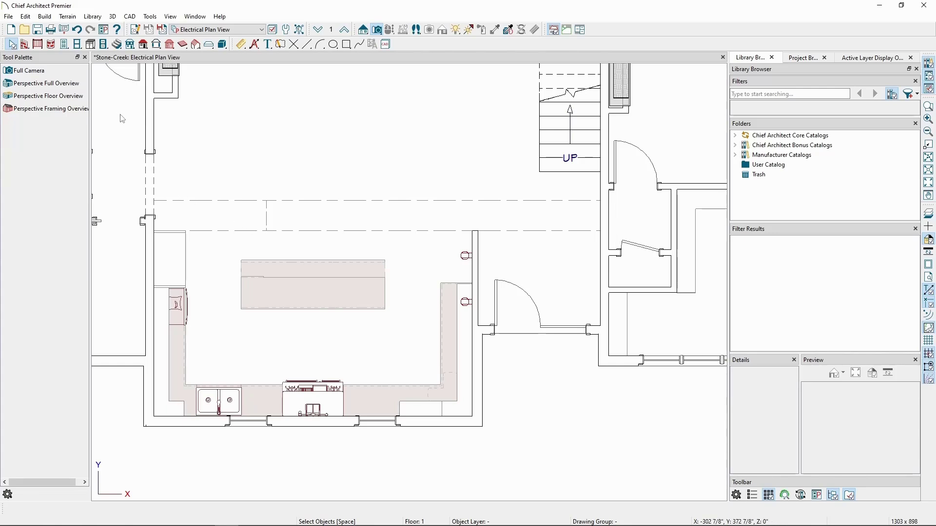
{"action": "left_click", "coordinate": [104, 44]}
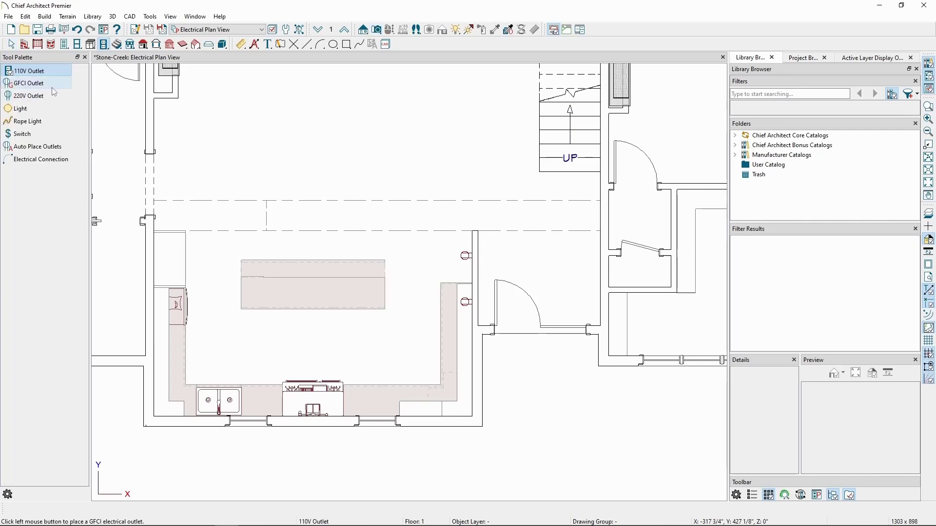
{"action": "key", "text": "space"}
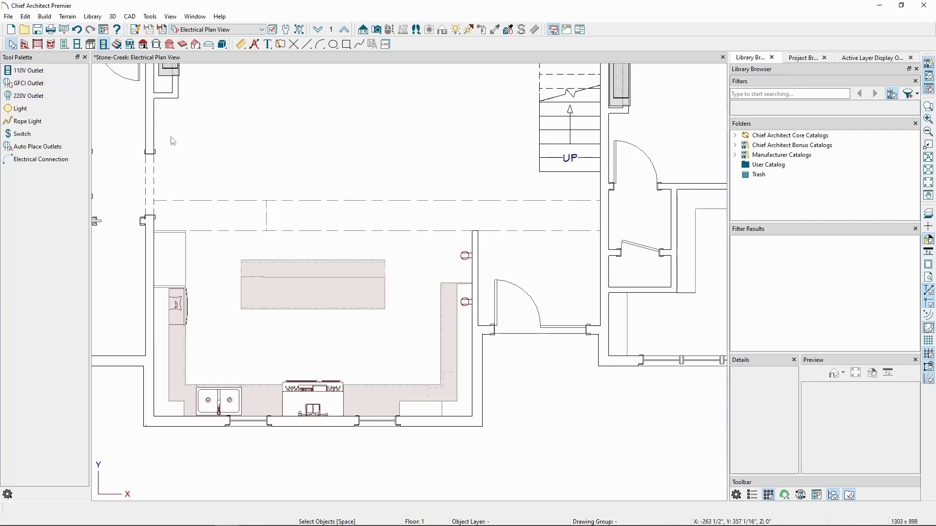
{"action": "left_click", "coordinate": [466, 306]}
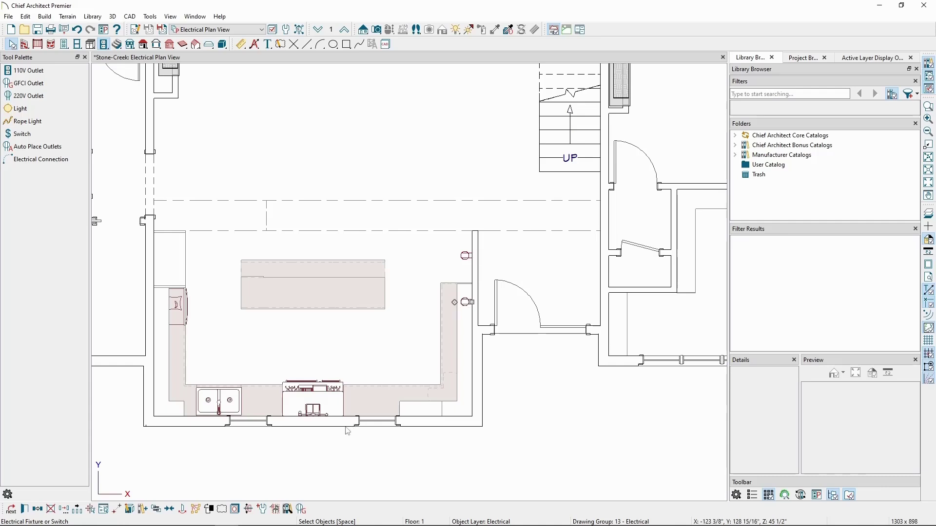
{"action": "left_click", "coordinate": [301, 509]}
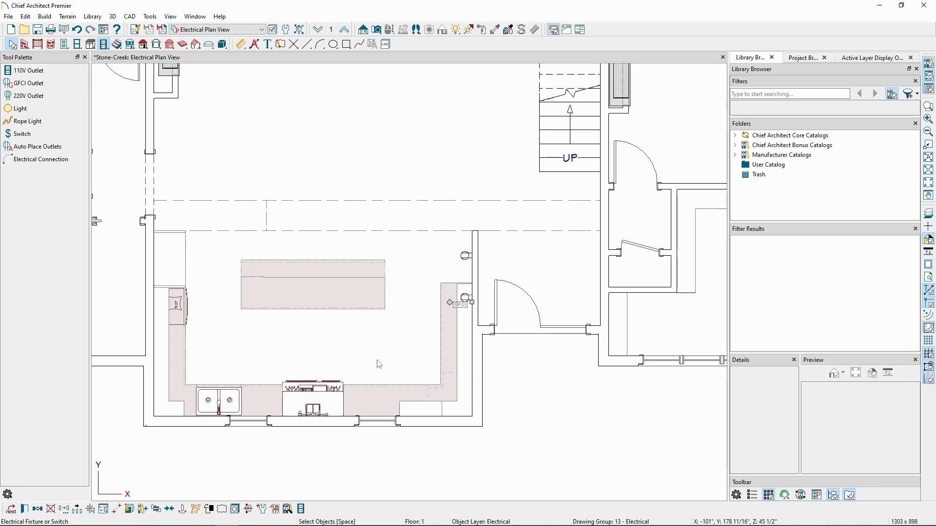
{"action": "left_click", "coordinate": [408, 335]}
{"action": "left_click", "coordinate": [465, 303]}
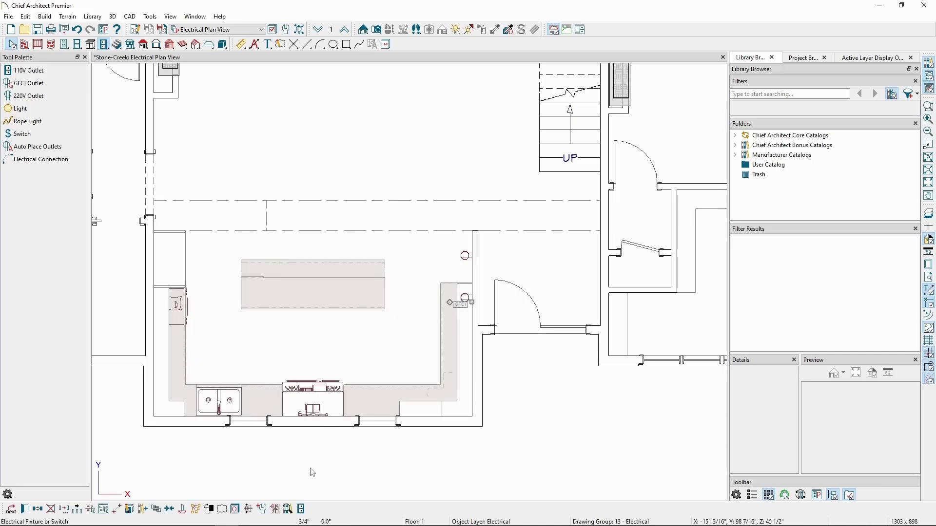
{"action": "left_click", "coordinate": [301, 509]}
{"action": "left_click", "coordinate": [527, 414]}
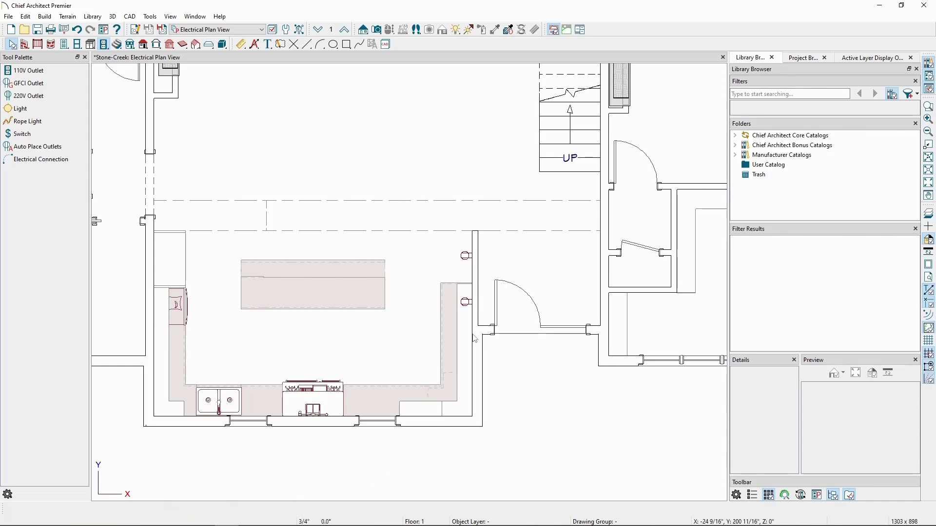
- Browse Core Catalogs > Mechanical, Electrical, Plumbing > Electrical > Outlets down to the 110V receptacles
{"action": "middle_click_drag", "start_coordinate": [475, 336], "coordinate": [465, 346]}
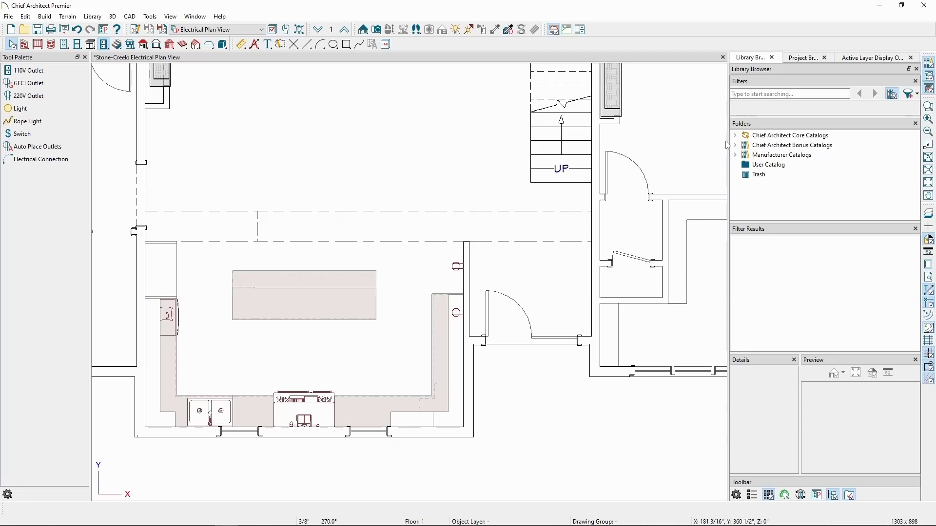
{"action": "left_click", "coordinate": [735, 135]}
{"action": "scroll", "coordinate": [752, 172], "scroll_direction": "down", "scroll_amount": 2}
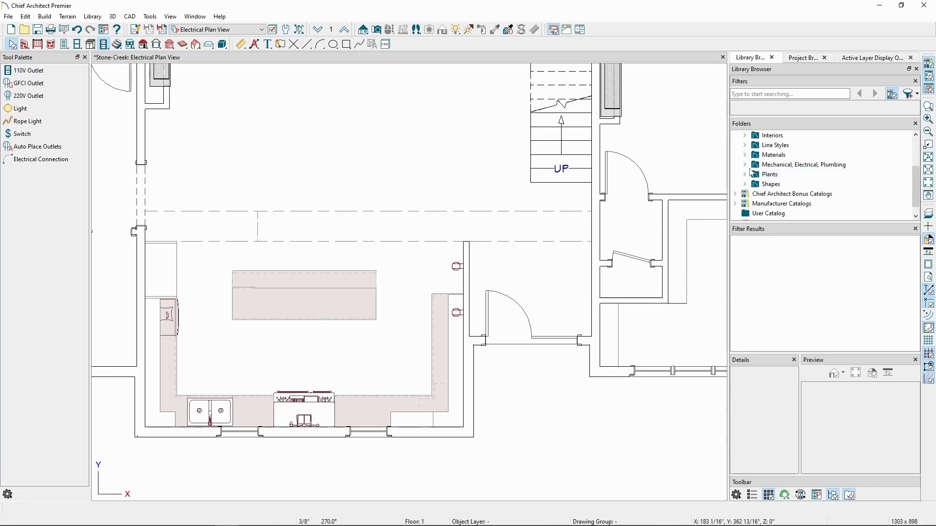
{"action": "left_click", "coordinate": [745, 166]}
{"action": "scroll", "coordinate": [748, 166], "scroll_direction": "down", "scroll_amount": 1}
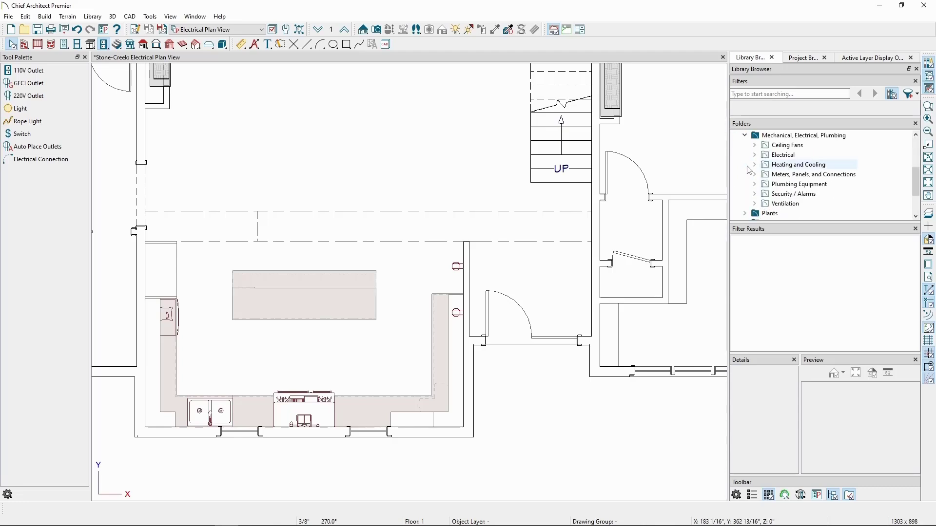
{"action": "left_click", "coordinate": [754, 155]}
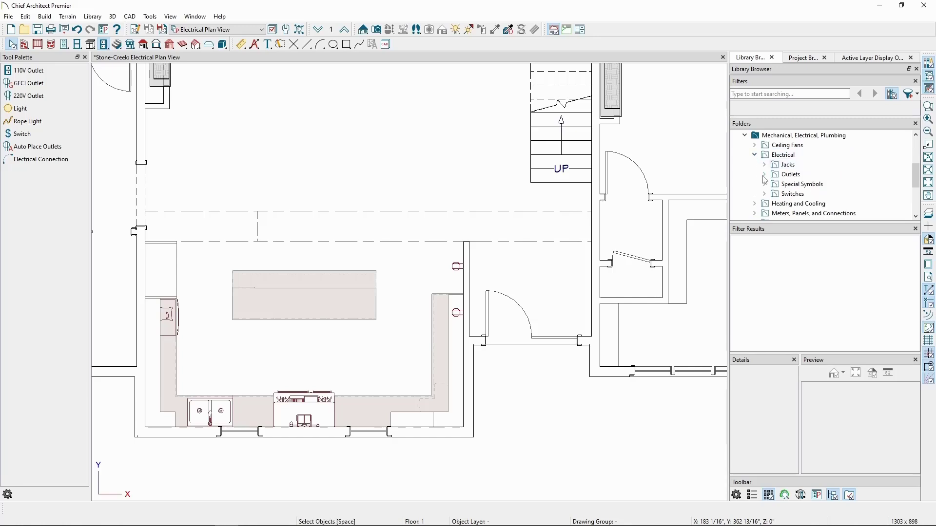
{"action": "left_click", "coordinate": [763, 175]}
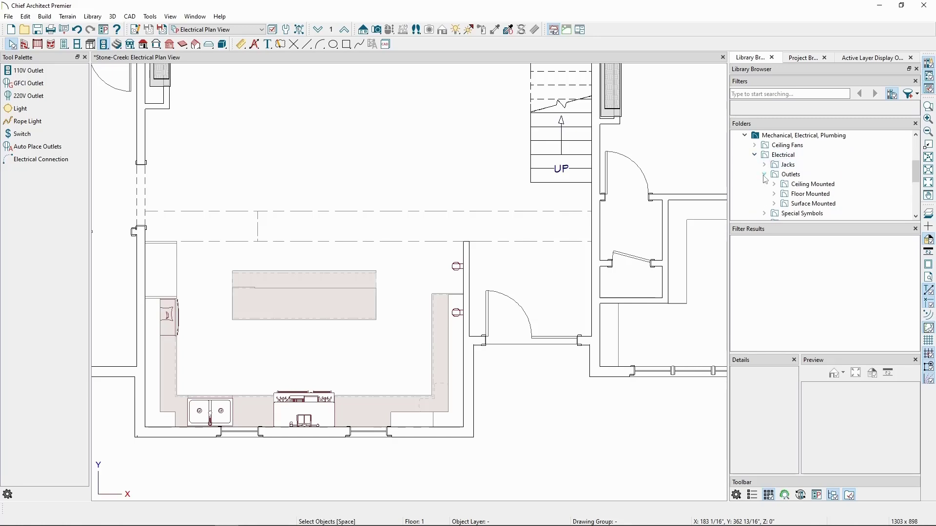
{"action": "left_click", "coordinate": [773, 184]}
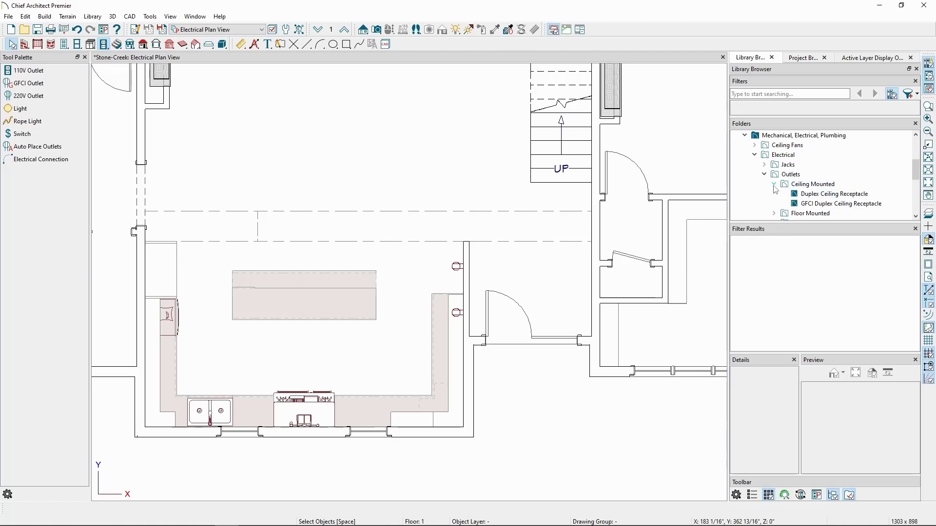
{"action": "left_click", "coordinate": [774, 185]}
{"action": "left_click", "coordinate": [774, 204]}
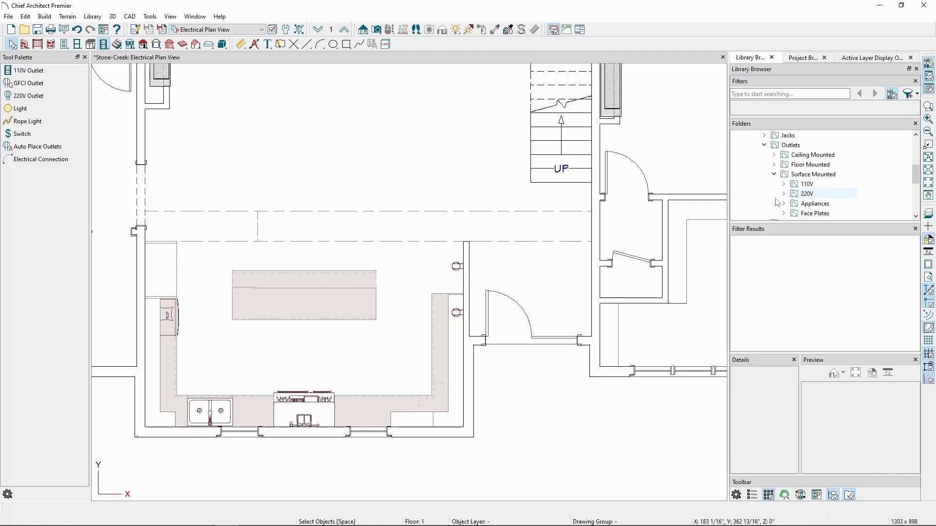
{"action": "left_click", "coordinate": [783, 184]}
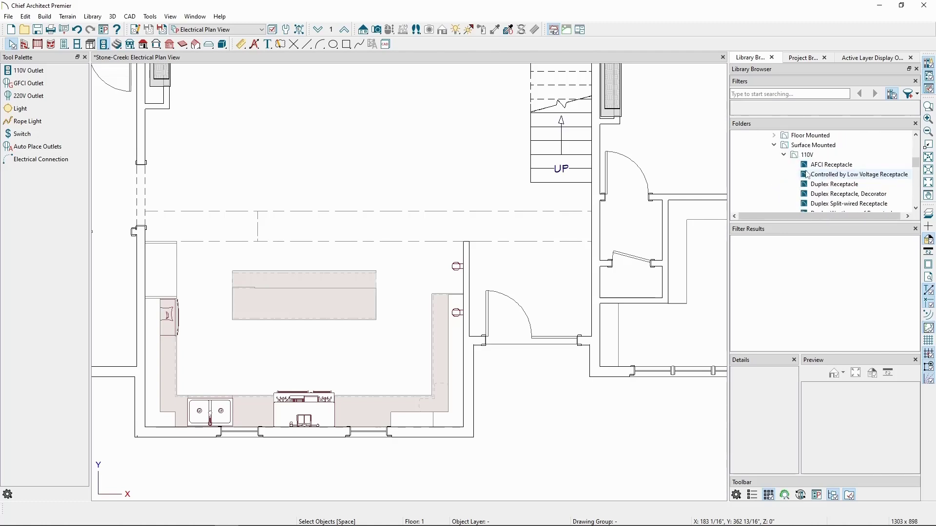
- Scroll the receptacle list, collapse the catalogs, and delete the outlet on the kitchen's right wall
{"action": "scroll", "coordinate": [806, 176], "scroll_direction": "down", "scroll_amount": 3}
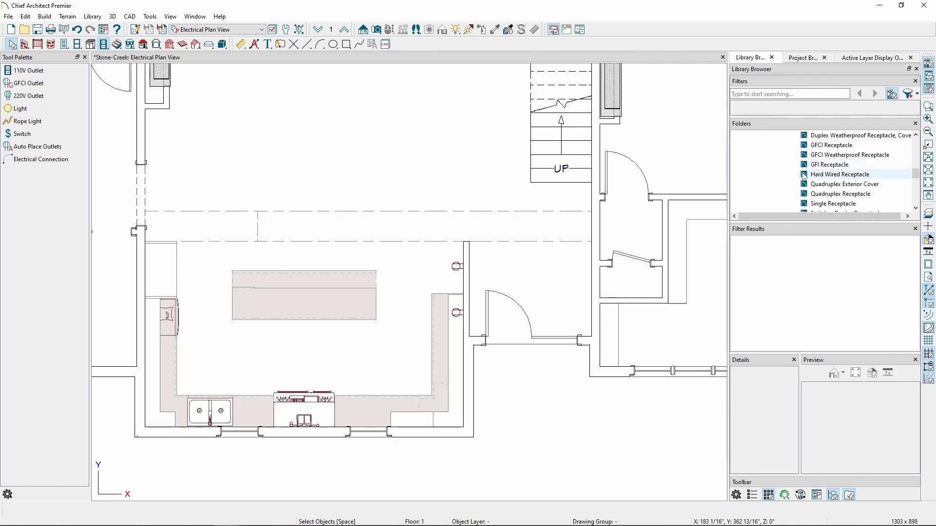
{"action": "scroll", "coordinate": [807, 188], "scroll_direction": "down", "scroll_amount": 1}
{"action": "scroll", "coordinate": [809, 195], "scroll_direction": "down", "scroll_amount": 1}
{"action": "scroll", "coordinate": [810, 197], "scroll_direction": "up", "scroll_amount": 1}
{"action": "scroll", "coordinate": [809, 196], "scroll_direction": "up", "scroll_amount": 10}
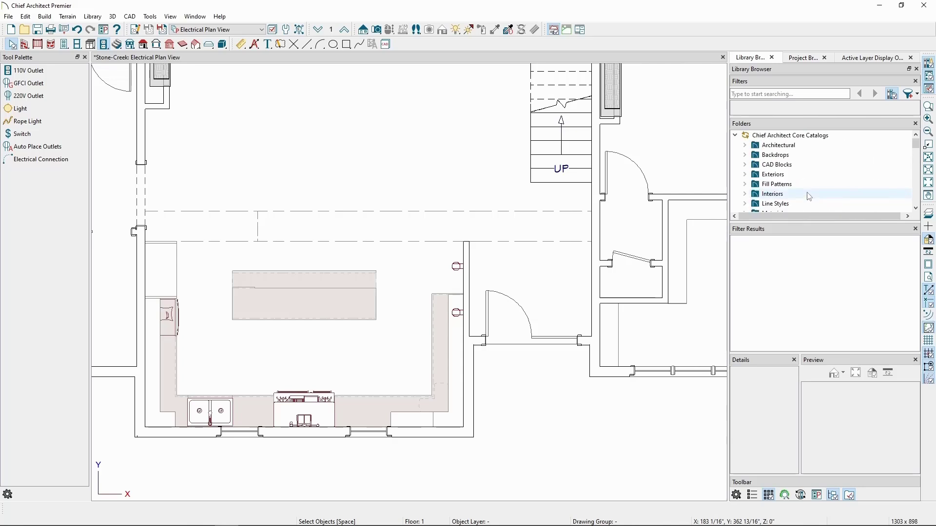
{"action": "left_click", "coordinate": [737, 138]}
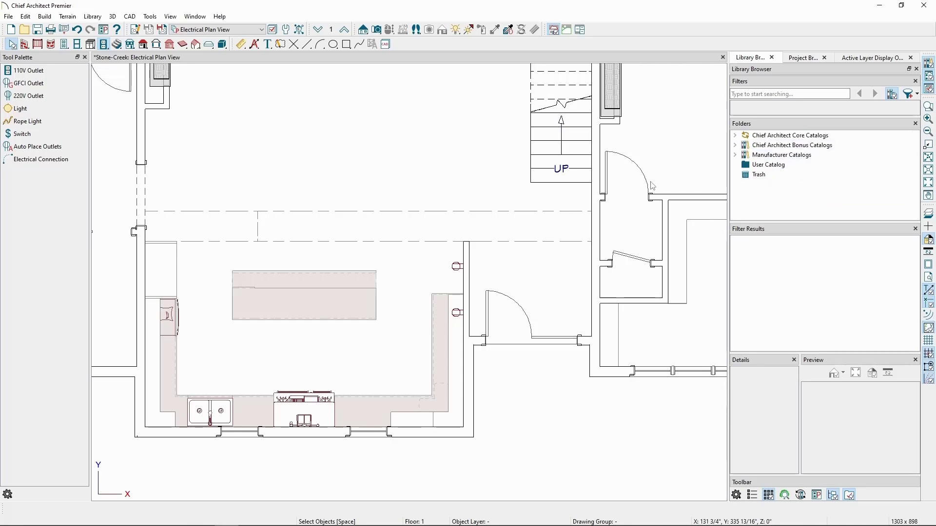
{"action": "left_click", "coordinate": [458, 312]}
{"action": "key", "text": "Delete"}
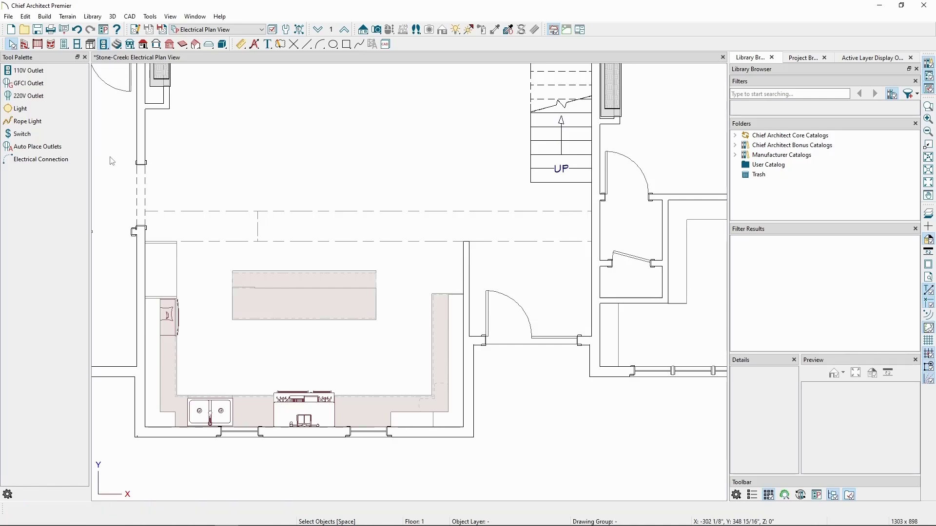
- Auto-place outlets around the kitchen room
{"action": "left_click", "coordinate": [67, 148]}
{"action": "scroll", "coordinate": [250, 278], "scroll_direction": "down", "scroll_amount": 2}
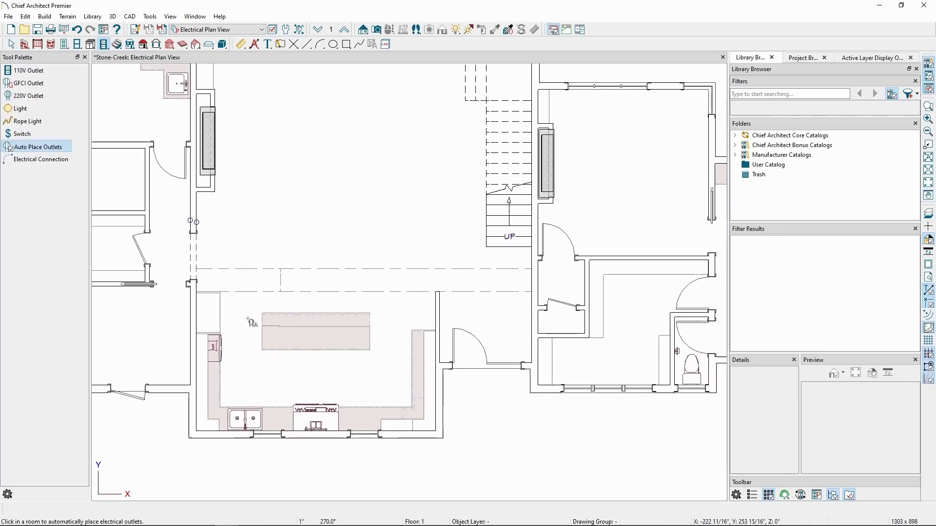
{"action": "left_click", "coordinate": [248, 320]}
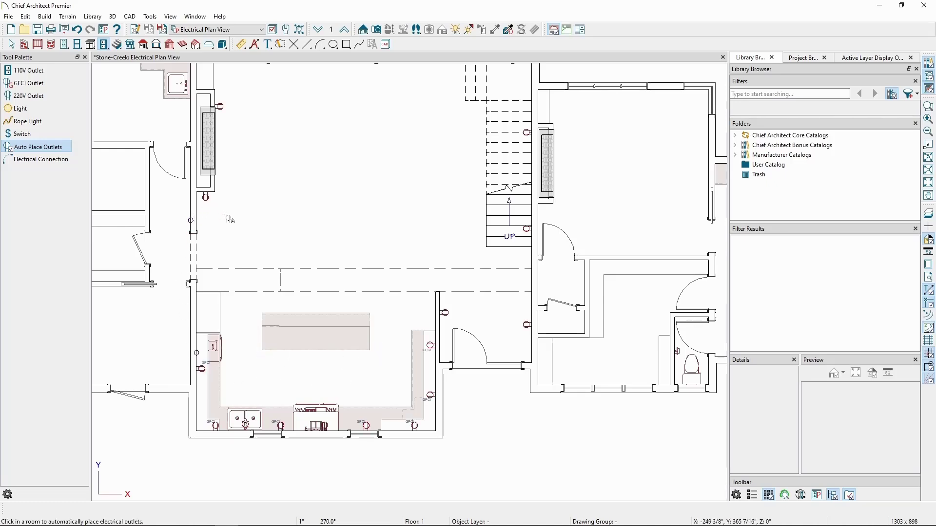
- Pan and zoom across the kitchen and adjoining rooms to check the placed outlets and counter GFCIs
{"action": "scroll", "coordinate": [252, 304], "scroll_direction": "up", "scroll_amount": 2}
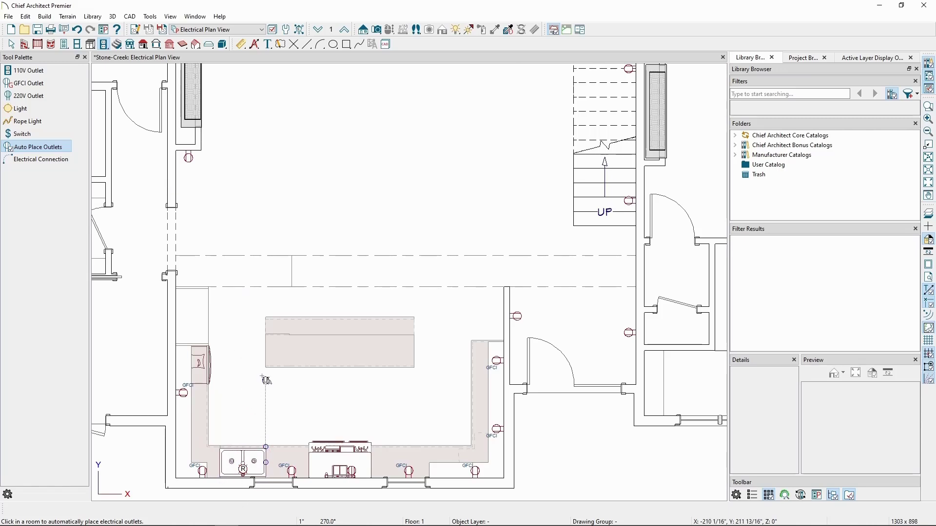
{"action": "scroll", "coordinate": [246, 343], "scroll_direction": "down", "scroll_amount": 1}
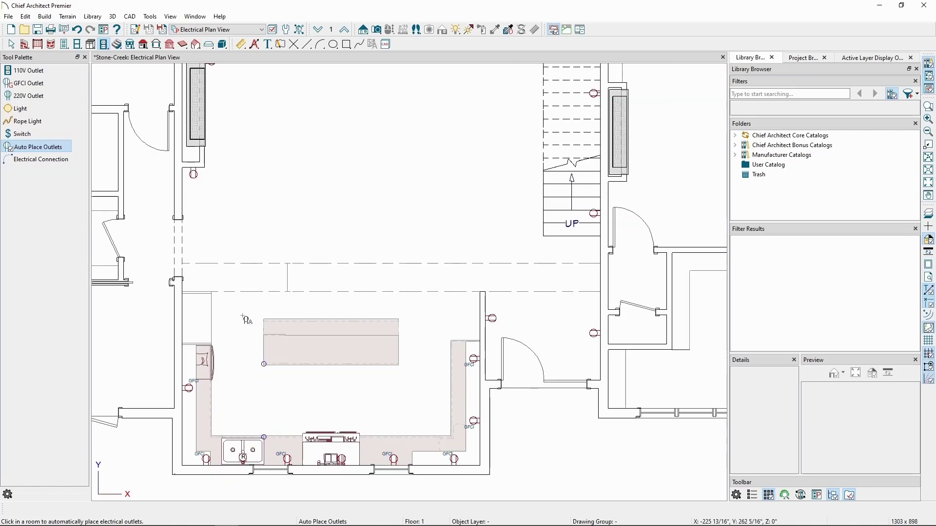
{"action": "middle_click_drag", "start_coordinate": [246, 321], "coordinate": [306, 386]}
{"action": "scroll", "coordinate": [251, 325], "scroll_direction": "down", "scroll_amount": 2}
{"action": "scroll", "coordinate": [324, 297], "scroll_direction": "up", "scroll_amount": 2}
{"action": "scroll", "coordinate": [324, 298], "scroll_direction": "down", "scroll_amount": 1}
{"action": "middle_click_drag", "start_coordinate": [324, 298], "coordinate": [303, 213]}
{"action": "scroll", "coordinate": [335, 346], "scroll_direction": "up", "scroll_amount": 1}
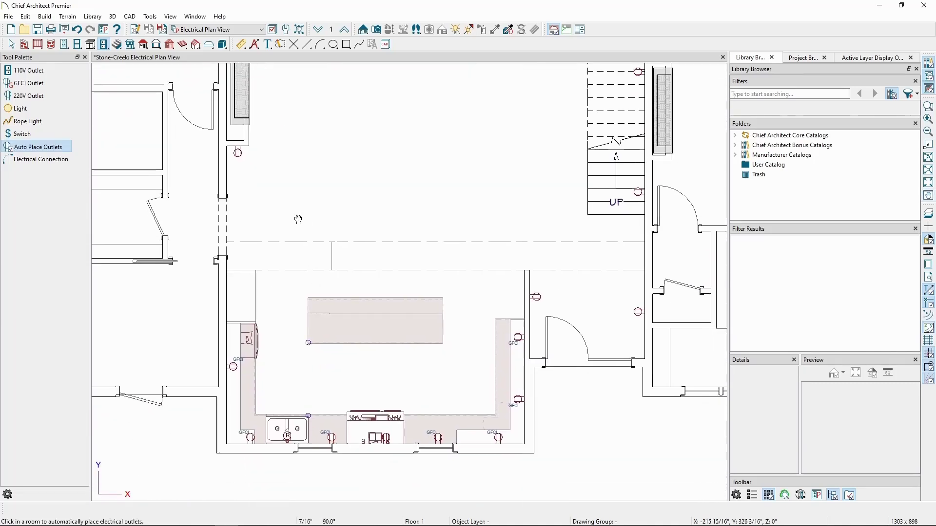
{"action": "middle_click_drag", "start_coordinate": [303, 221], "coordinate": [342, 325]}
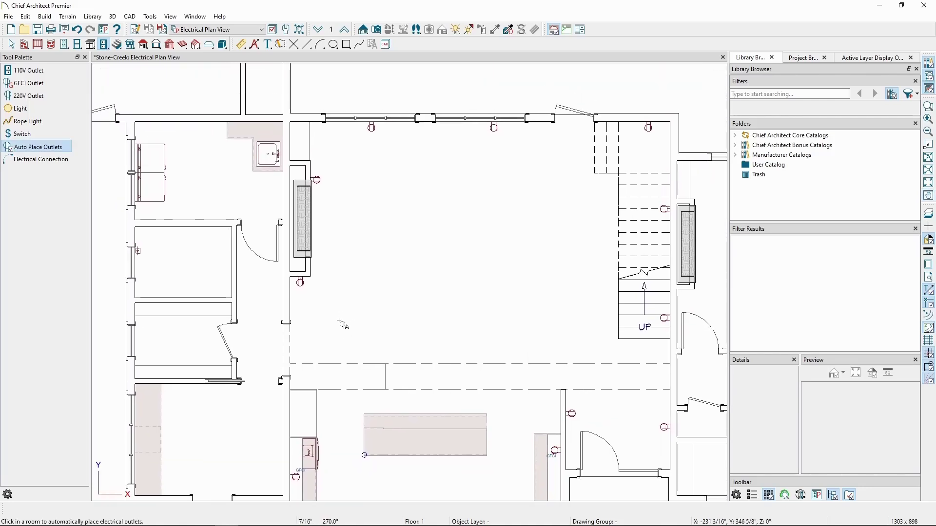
{"action": "scroll", "coordinate": [344, 315], "scroll_direction": "down", "scroll_amount": 4}
{"action": "scroll", "coordinate": [344, 314], "scroll_direction": "right", "scroll_amount": 2}
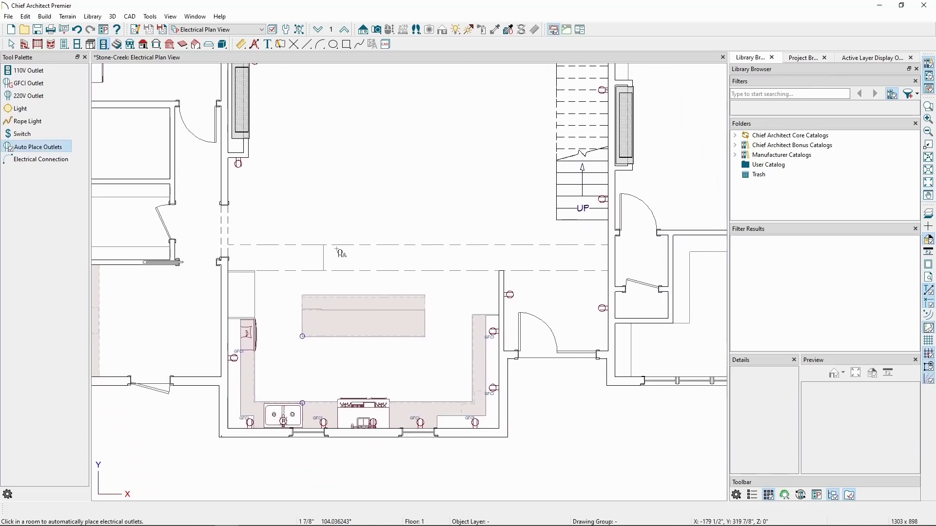
{"action": "key", "text": "space"}
- Move a right-side kitchen outlet across the wall and copy one onto the left kitchen wall
{"action": "left_click", "coordinate": [494, 336]}
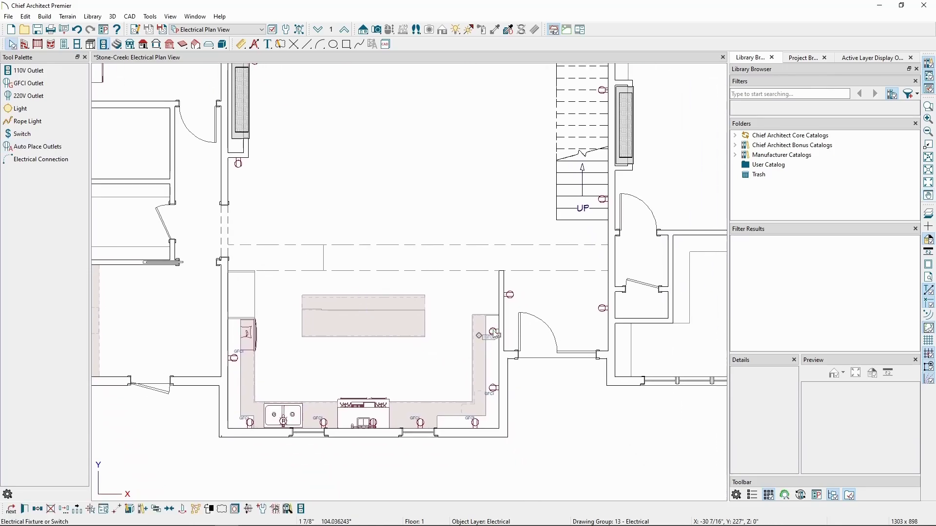
{"action": "mouse_move", "coordinate": [494, 336]}
{"action": "left_mouse_down"}
{"action": "mouse_move", "coordinate": [472, 336]}
{"action": "mouse_move", "coordinate": [510, 331]}
{"action": "left_mouse_up"}
{"action": "left_click", "coordinate": [38, 510]}
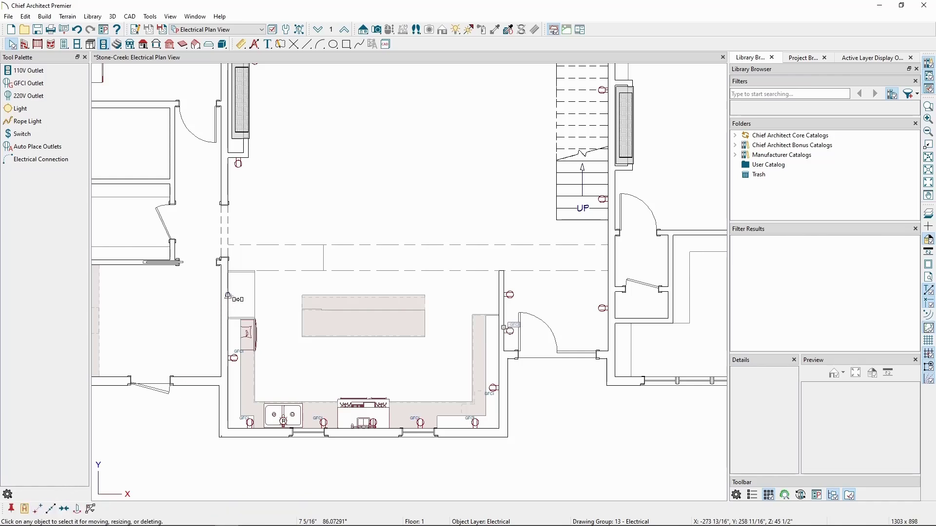
{"action": "left_click", "coordinate": [236, 298]}
{"action": "left_click", "coordinate": [299, 288]}
- Auto-place outlets in the top-left utility room
{"action": "middle_click_drag", "start_coordinate": [290, 274], "coordinate": [354, 404]}
{"action": "left_click", "coordinate": [62, 149]}
{"action": "left_click", "coordinate": [211, 178]}
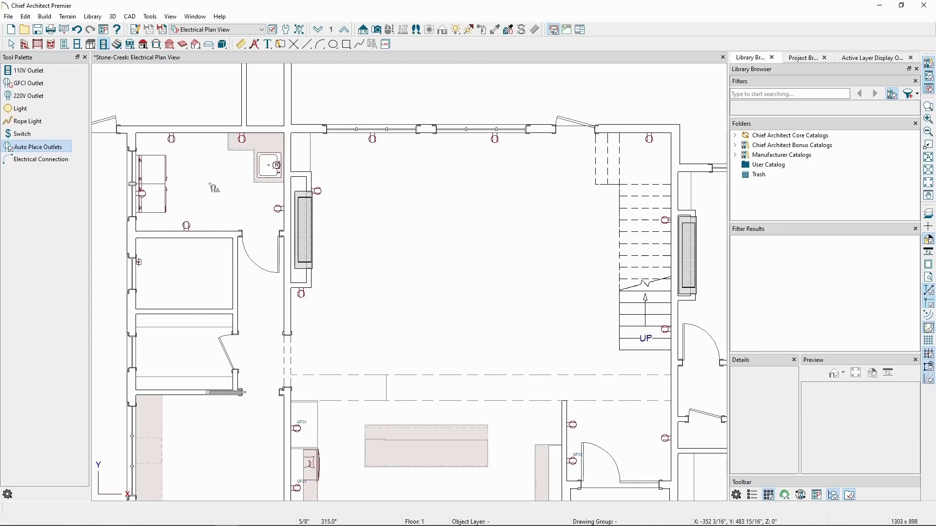
{"action": "key", "text": "Escape"}
{"action": "middle_click_drag", "start_coordinate": [216, 200], "coordinate": [231, 233]}
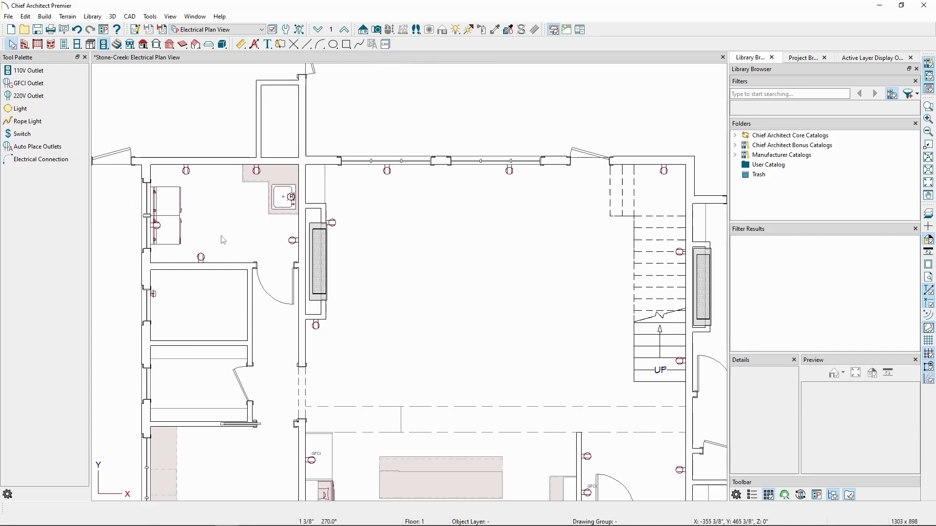
{"action": "left_click", "coordinate": [160, 229]}
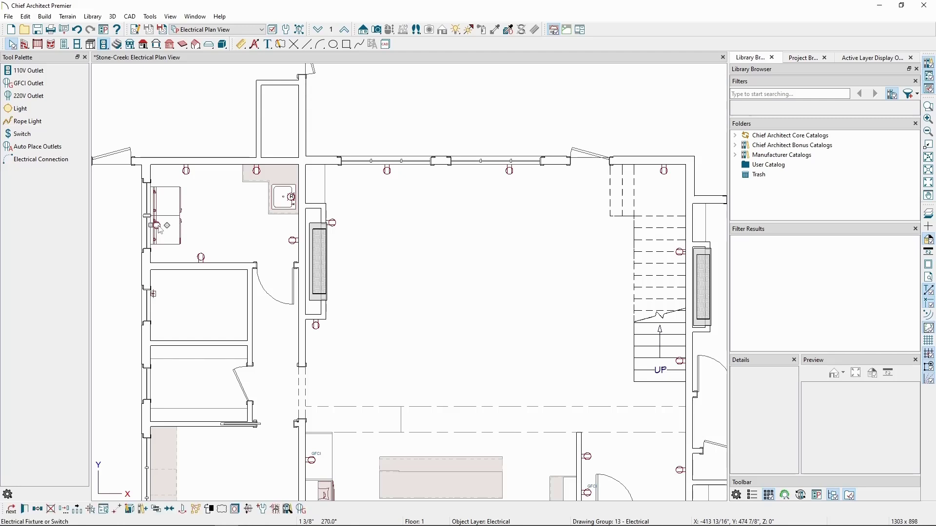
{"action": "left_click", "coordinate": [200, 234]}
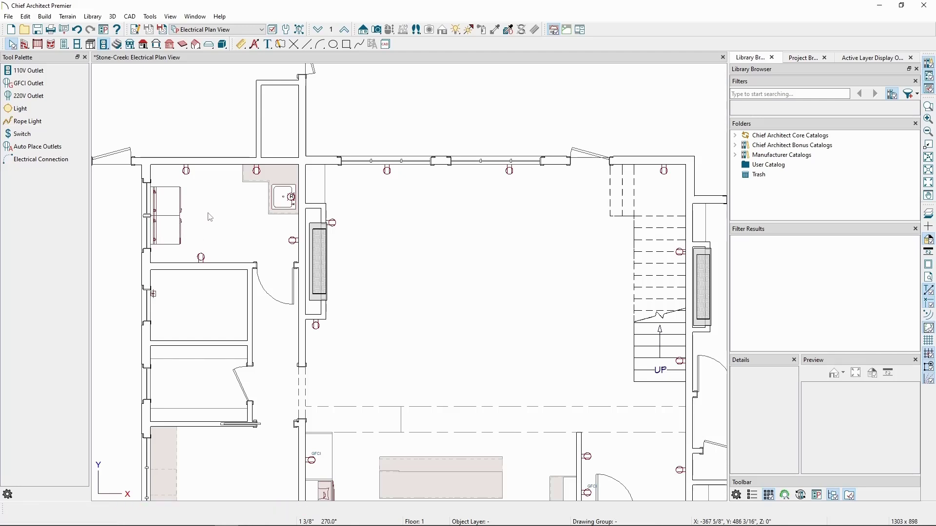
- Place two 220V outlets beside the appliances on the utility room's left wall
{"action": "left_click", "coordinate": [52, 99]}
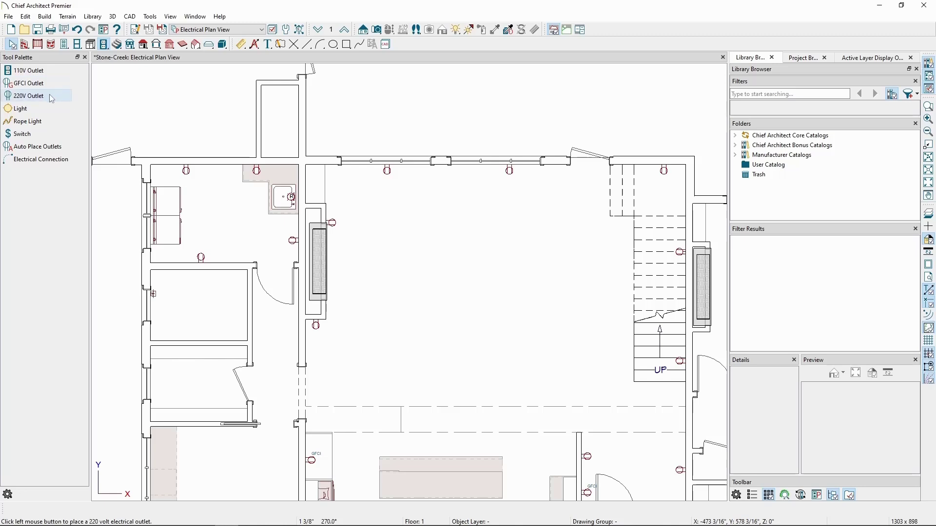
{"action": "left_click", "coordinate": [51, 97]}
{"action": "left_click", "coordinate": [157, 203]}
{"action": "left_click", "coordinate": [157, 230]}
{"action": "key", "text": "space"}
- Convert four selected outlets, including the utility room's top and lower wall ones, to GFCI
{"action": "left_click", "coordinate": [194, 188]}
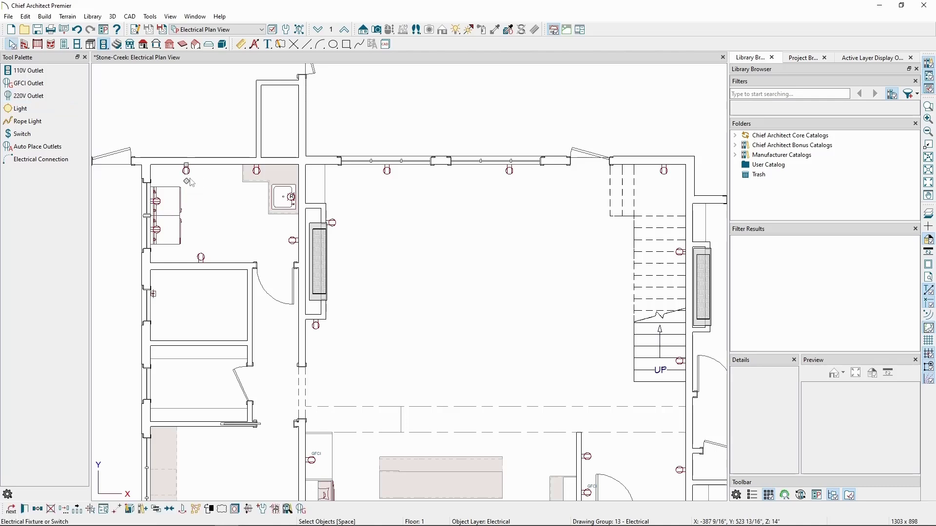
{"action": "left_click", "coordinate": [202, 257], "text": "shift"}
{"action": "left_click", "coordinate": [295, 244], "text": "shift"}
{"action": "left_click", "coordinate": [259, 175], "text": "shift"}
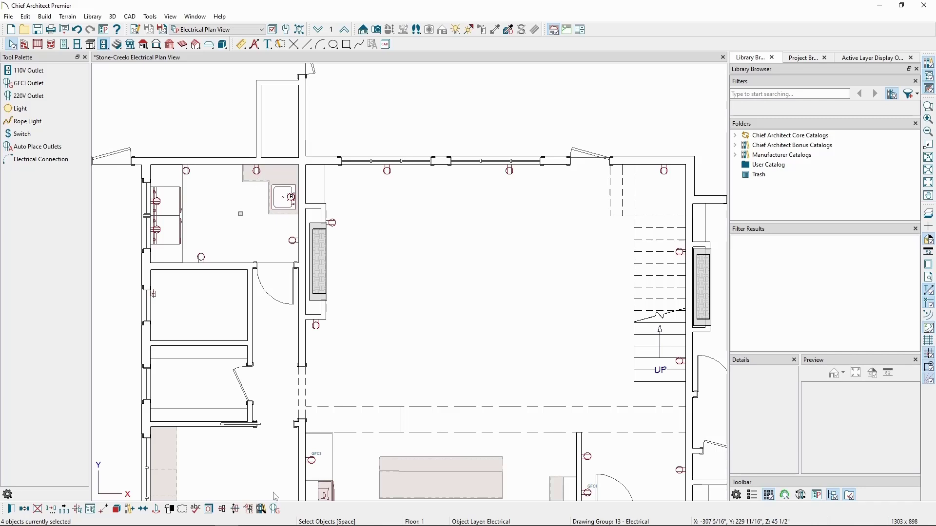
{"action": "left_click", "coordinate": [275, 510]}
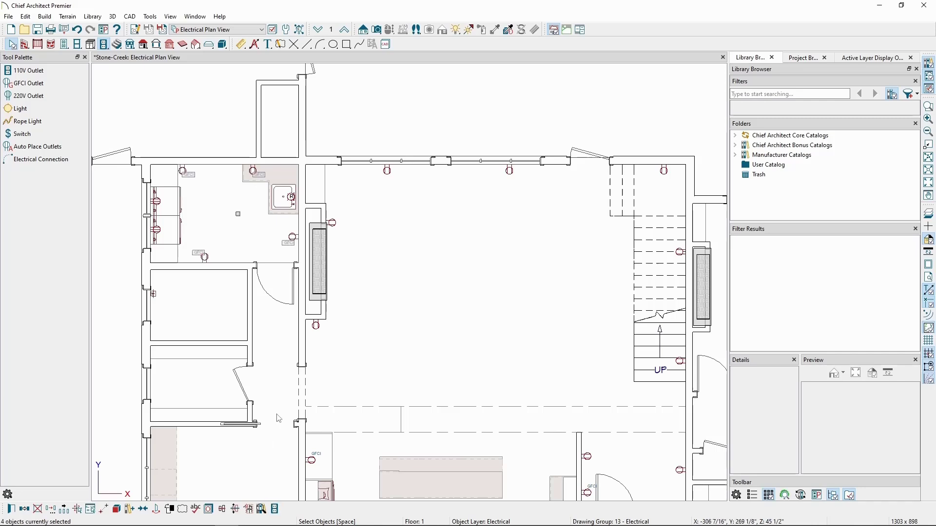
- Place a ceiling light near the stairs and a light fixture on the top wall at the upper doorway
{"action": "middle_click_drag", "start_coordinate": [374, 339], "coordinate": [232, 345]}
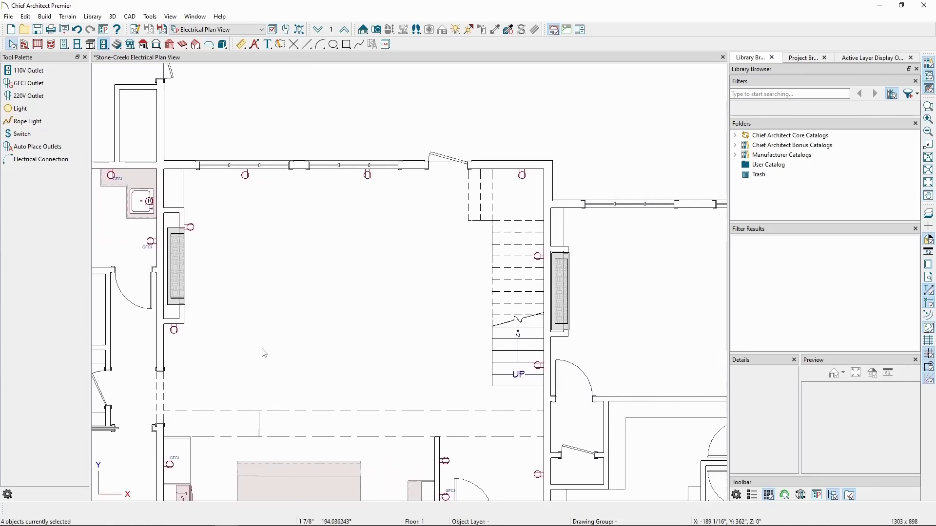
{"action": "middle_click_drag", "start_coordinate": [324, 322], "coordinate": [318, 322]}
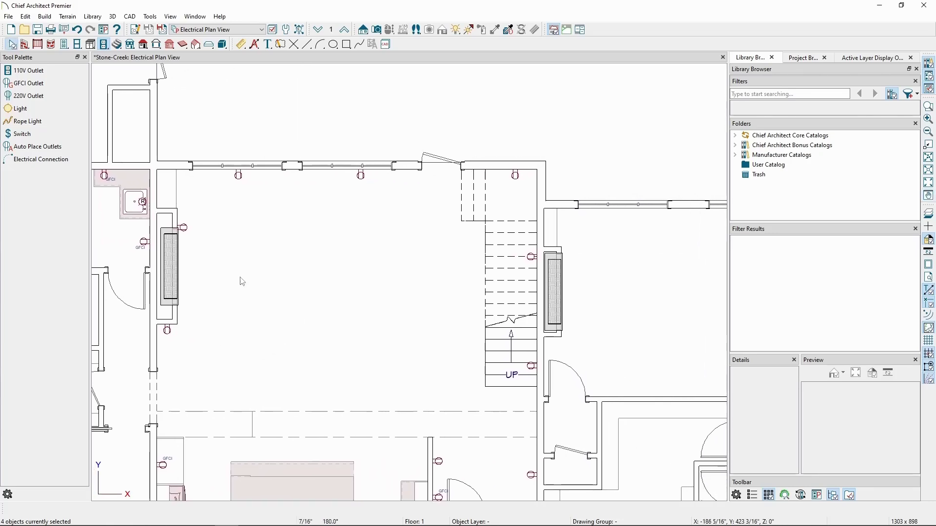
{"action": "left_click", "coordinate": [42, 108]}
{"action": "middle_click_drag", "start_coordinate": [406, 251], "coordinate": [385, 278]}
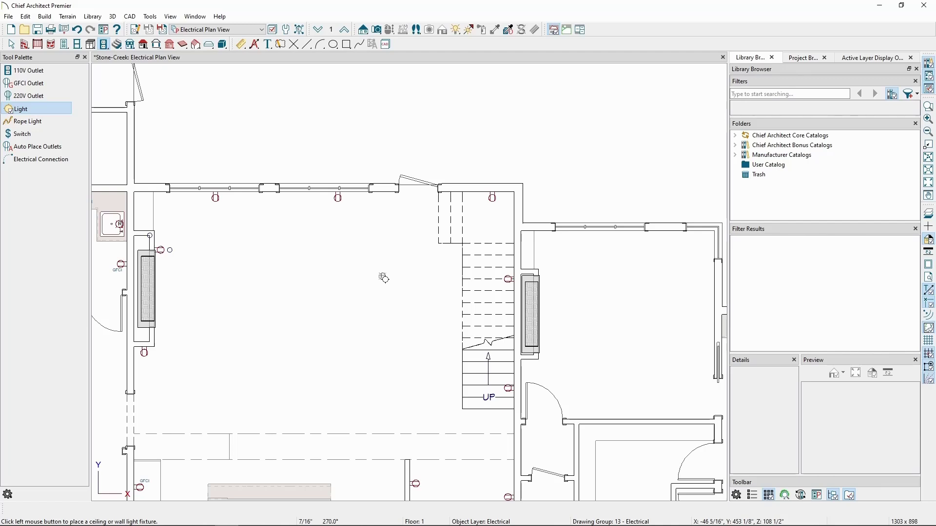
{"action": "left_click", "coordinate": [427, 222]}
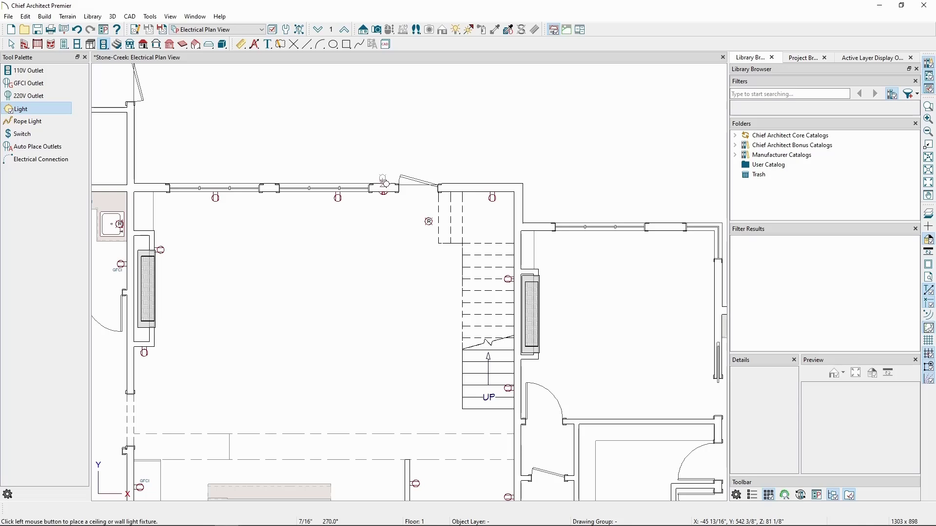
{"action": "left_click", "coordinate": [385, 183]}
- Set up a Full Camera aimed up into the room toward the new lights
{"action": "scroll", "coordinate": [384, 185], "scroll_direction": "up", "scroll_amount": 2}
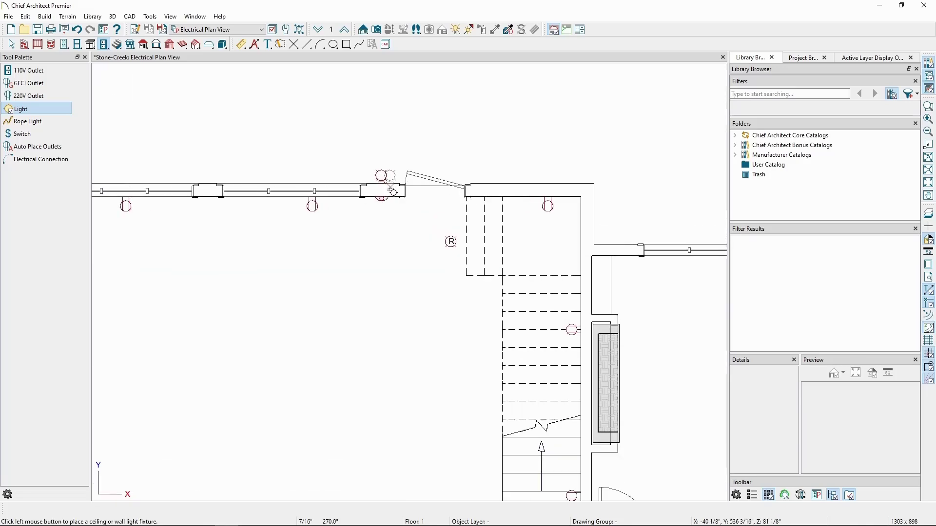
{"action": "left_click", "coordinate": [377, 29]}
{"action": "left_click_drag", "start_coordinate": [258, 414], "coordinate": [466, 156]}
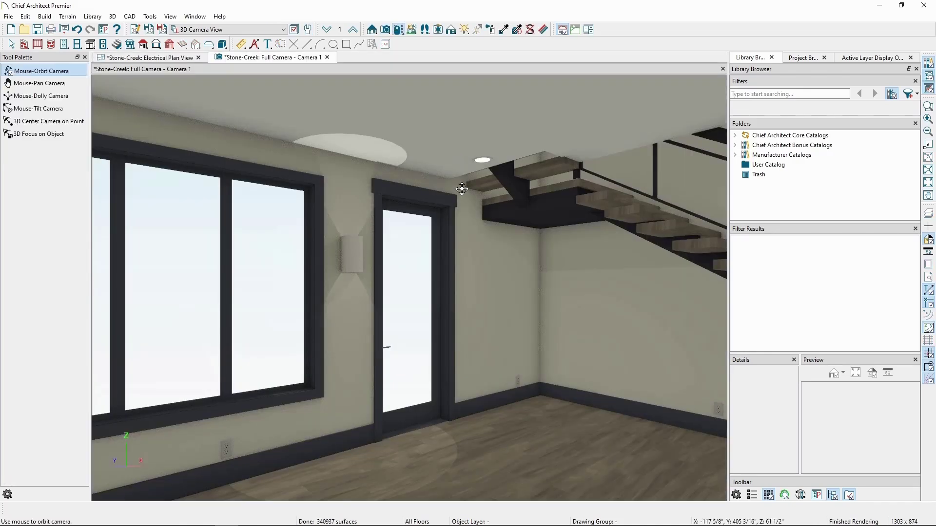
- Orbit the Full Camera view to inspect the lantern beside the exterior brick-wall door
{"action": "left_click_drag", "start_coordinate": [463, 189], "coordinate": [522, 268]}
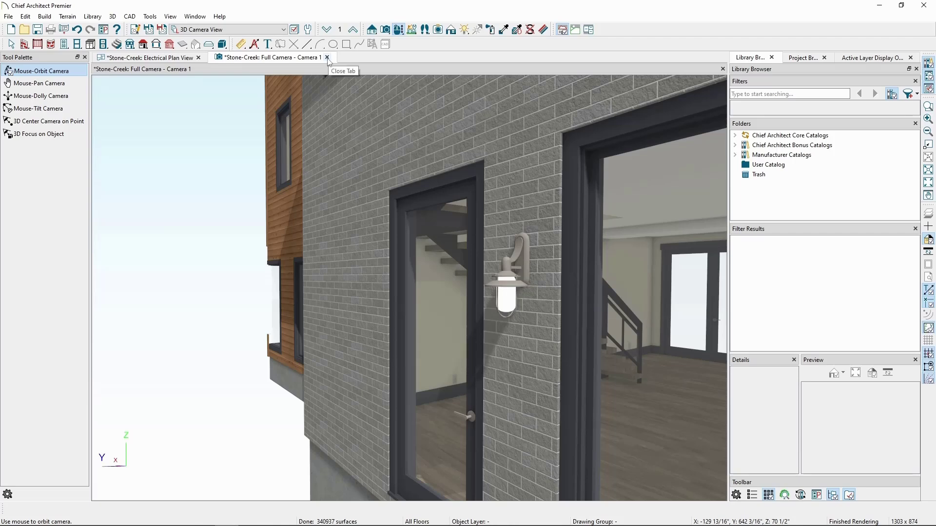
{"action": "left_click", "coordinate": [26, 16]}
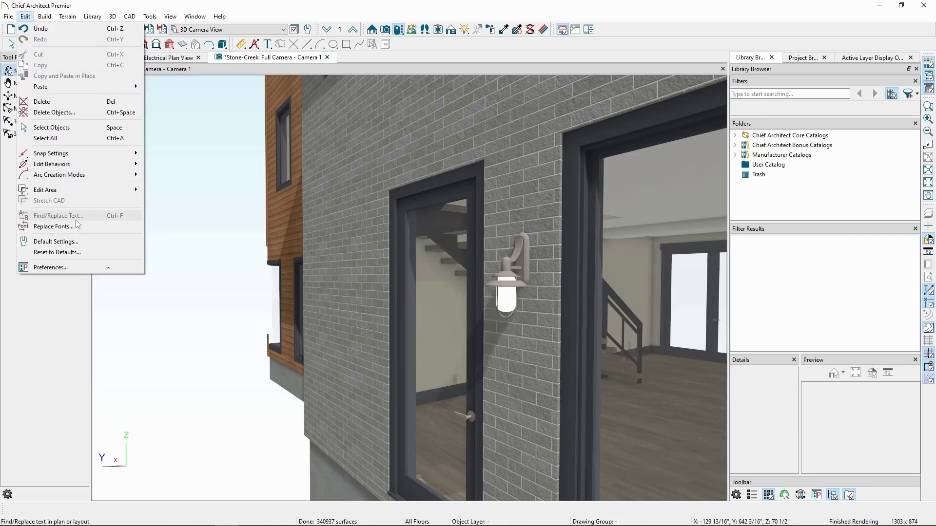
{"action": "left_click", "coordinate": [78, 242]}
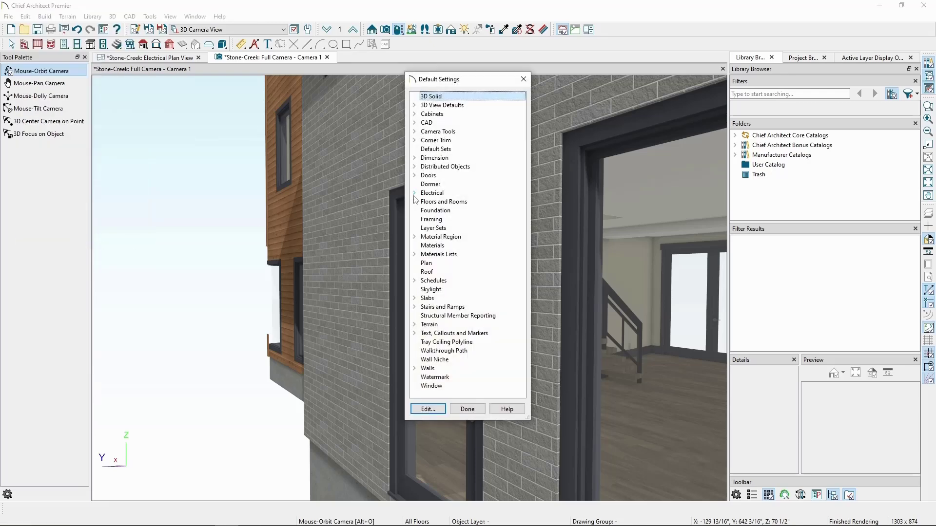
{"action": "left_click", "coordinate": [415, 195]}
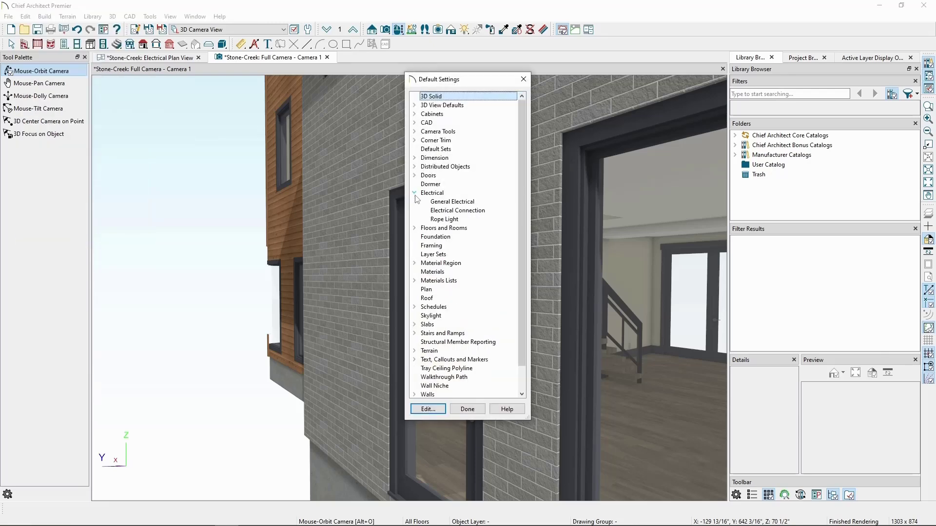
{"action": "left_click", "coordinate": [447, 205]}
{"action": "left_click", "coordinate": [438, 411]}
{"action": "left_click", "coordinate": [371, 163]}
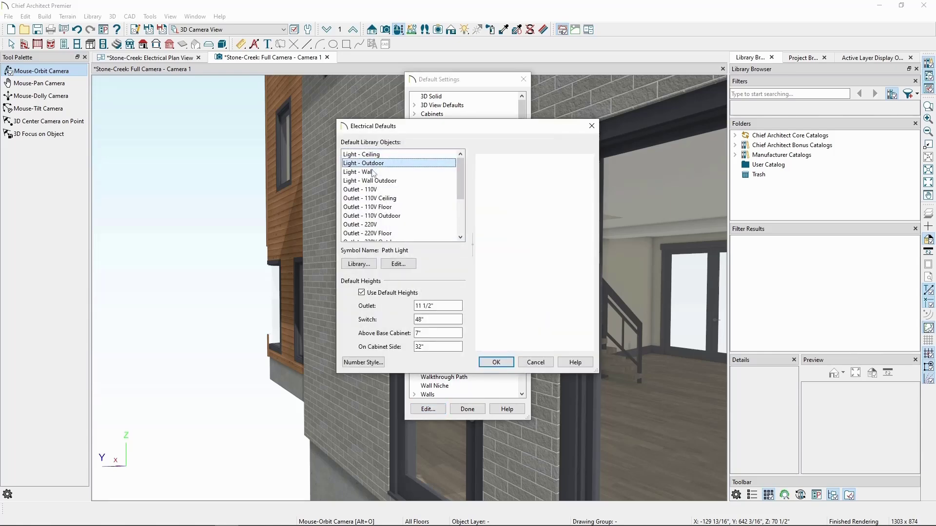
{"action": "left_click", "coordinate": [373, 173]}
{"action": "left_click", "coordinate": [374, 181]}
{"action": "left_click", "coordinate": [372, 155]}
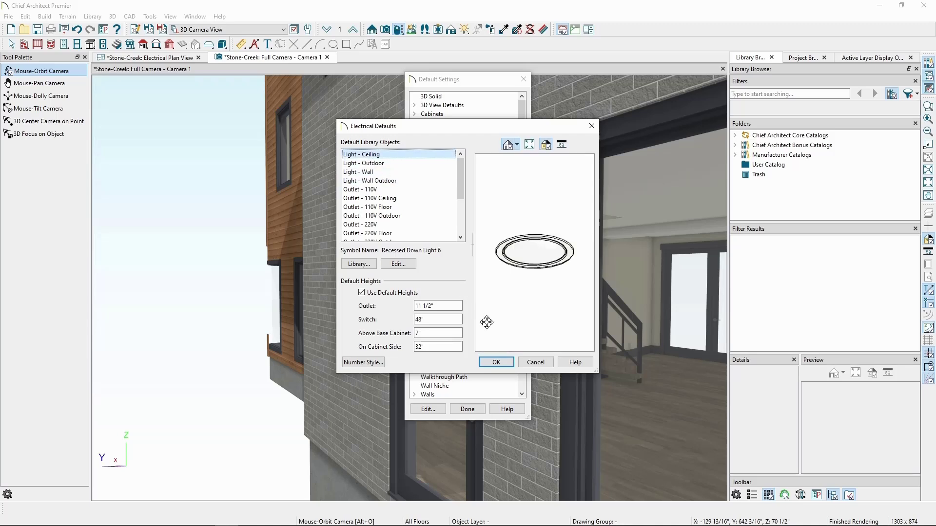
{"action": "left_click", "coordinate": [496, 363]}
- Close the default settings and the 3D camera view, and bring the kitchen island into view
{"action": "left_click", "coordinate": [468, 409]}
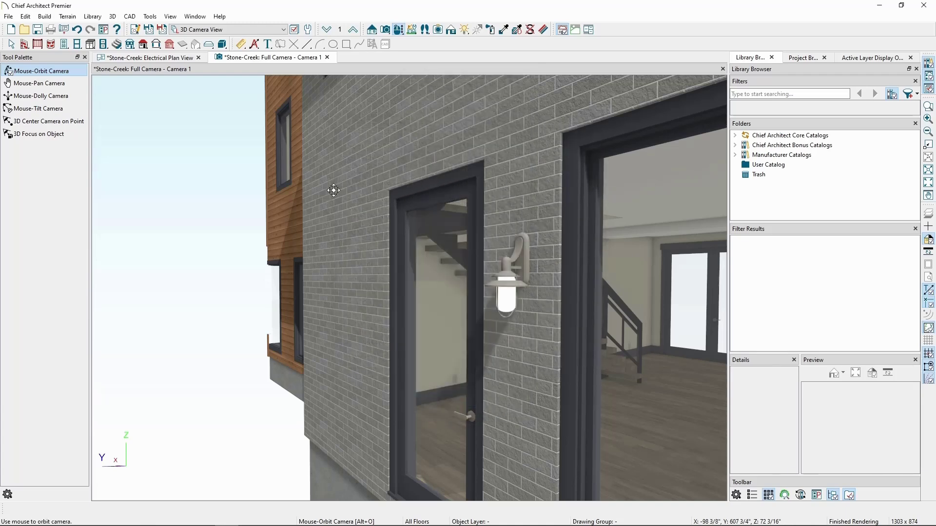
{"action": "left_click", "coordinate": [327, 57]}
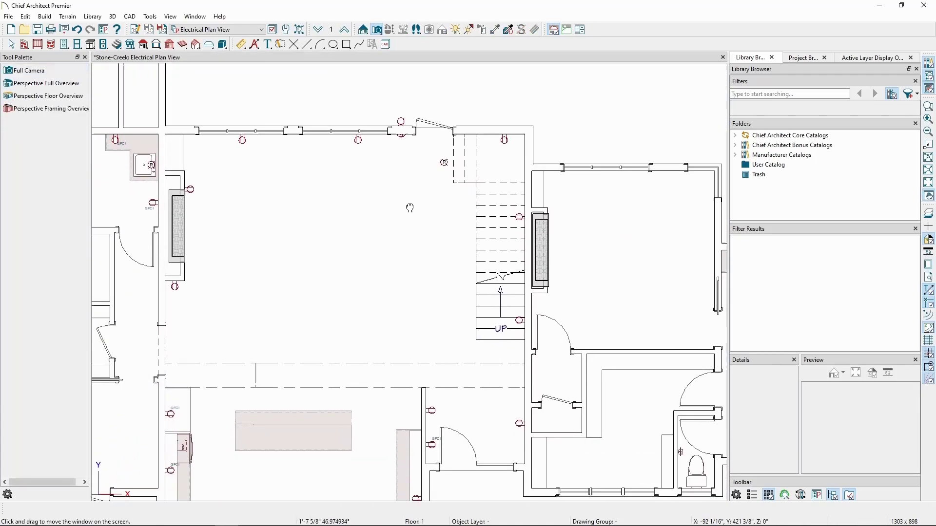
{"action": "middle_click_drag", "start_coordinate": [437, 195], "coordinate": [451, 196]}
{"action": "scroll", "coordinate": [367, 263], "scroll_direction": "up", "scroll_amount": 3}
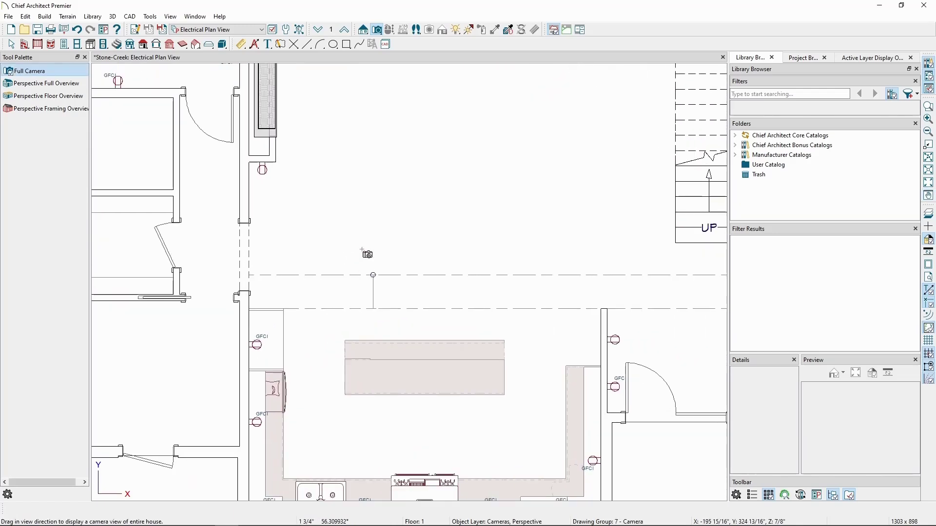
{"action": "key", "text": "space"}
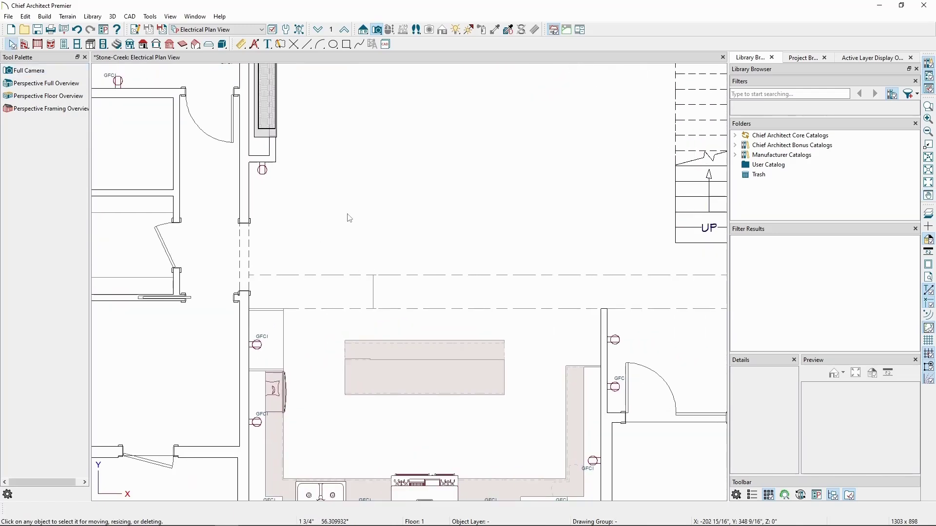
- Place two ceiling lights above the island, one over each side
{"action": "left_click", "coordinate": [104, 45]}
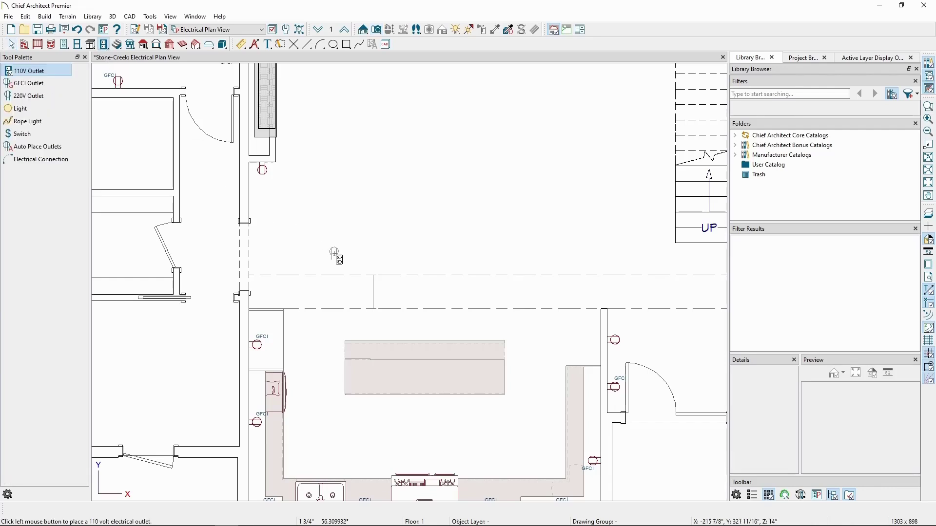
{"action": "left_click", "coordinate": [44, 109]}
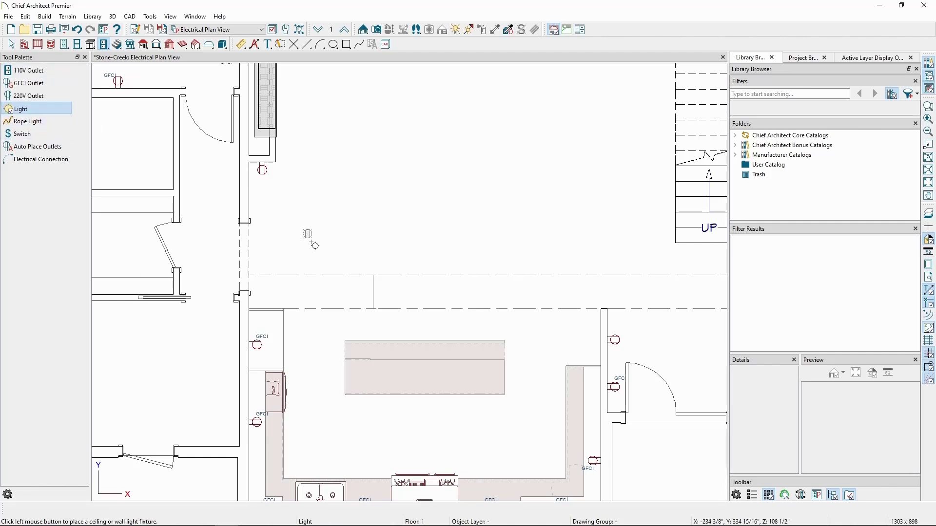
{"action": "left_click", "coordinate": [323, 292]}
{"action": "left_click", "coordinate": [405, 292]}
- Create a Full Camera 3D view aimed down at the kitchen island
{"action": "left_click", "coordinate": [377, 30]}
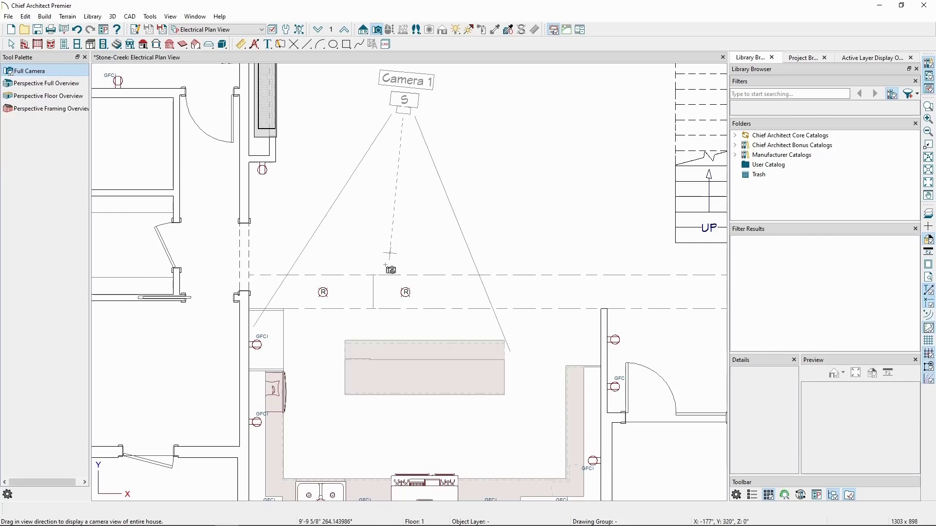
{"action": "left_click_drag", "start_coordinate": [404, 96], "coordinate": [284, 180]}
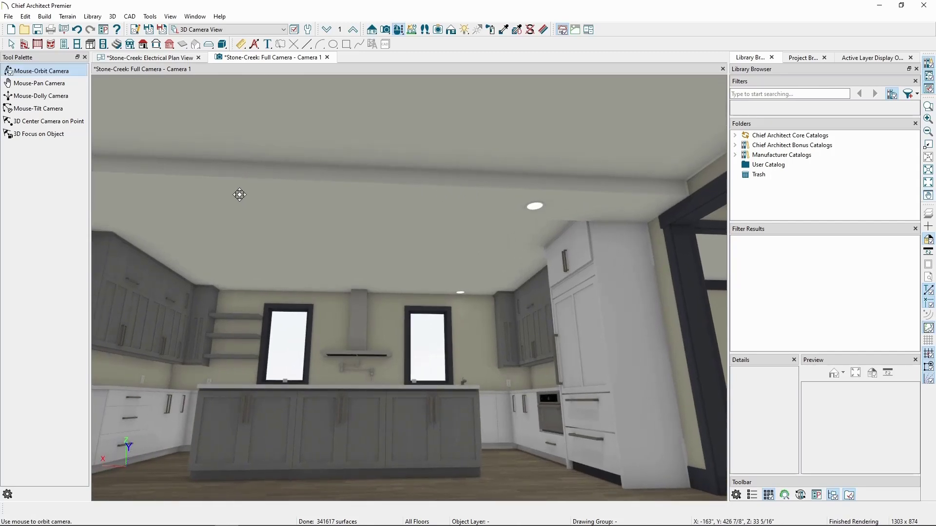
{"action": "left_click_drag", "start_coordinate": [239, 195], "coordinate": [250, 203]}
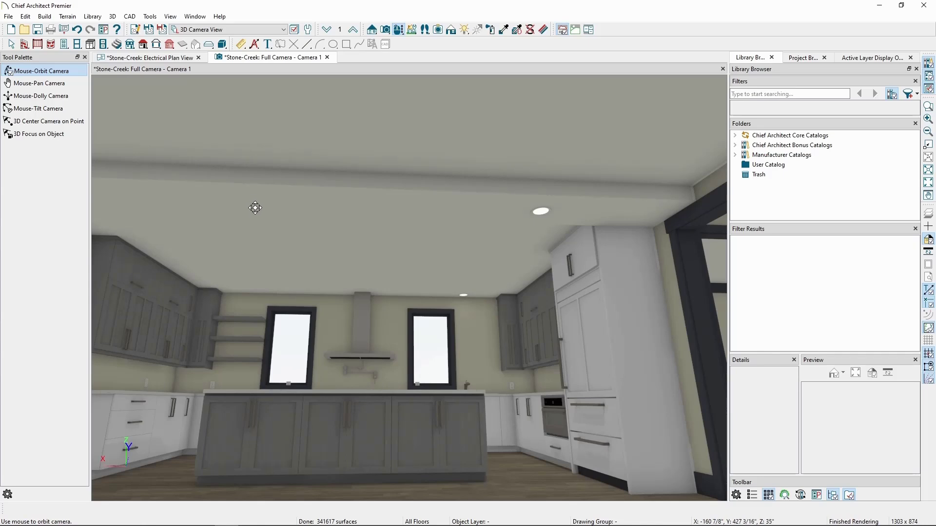
- Set the right island light's Offset From Ceiling to 6" in the electrical plan
{"action": "left_click", "coordinate": [183, 60]}
{"action": "scroll", "coordinate": [426, 276], "scroll_direction": "up", "scroll_amount": 3}
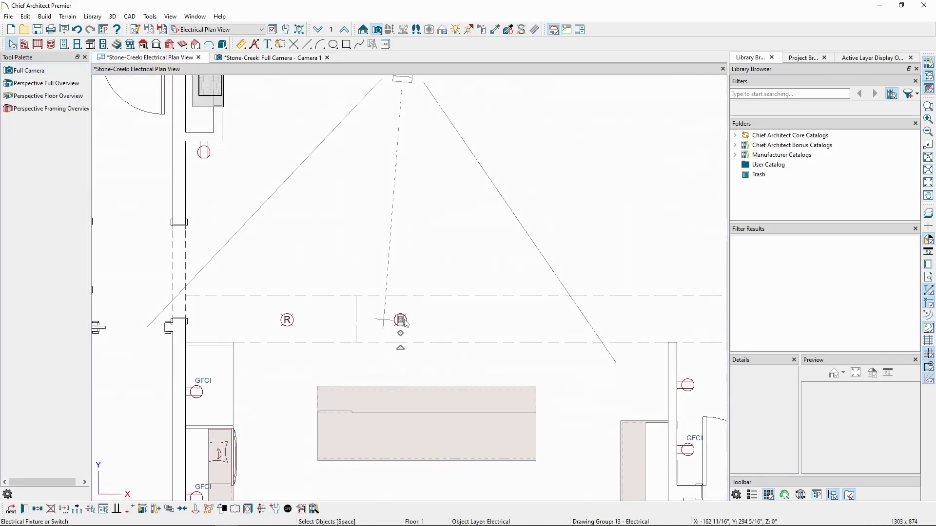
{"action": "left_click", "coordinate": [25, 508]}
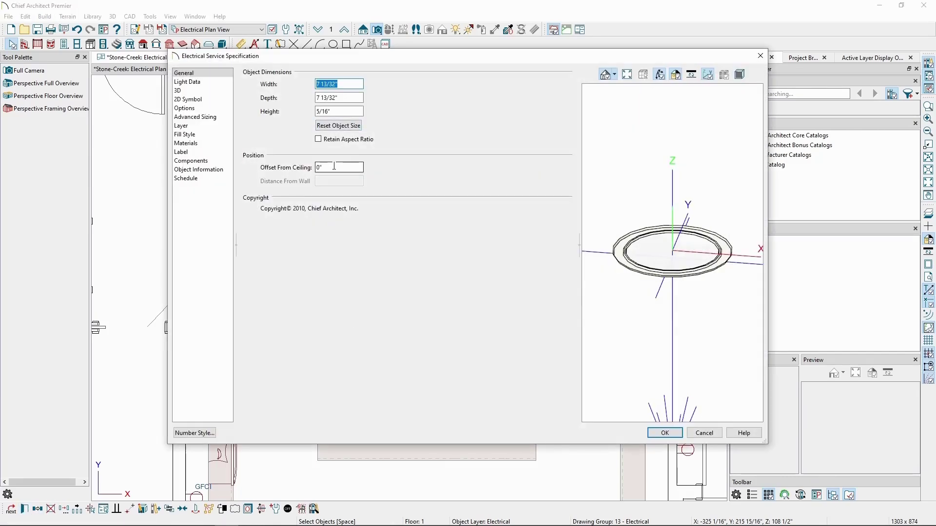
{"action": "double_click", "coordinate": [340, 167]}
{"action": "type", "text": "6"}
{"action": "key", "text": "Tab"}
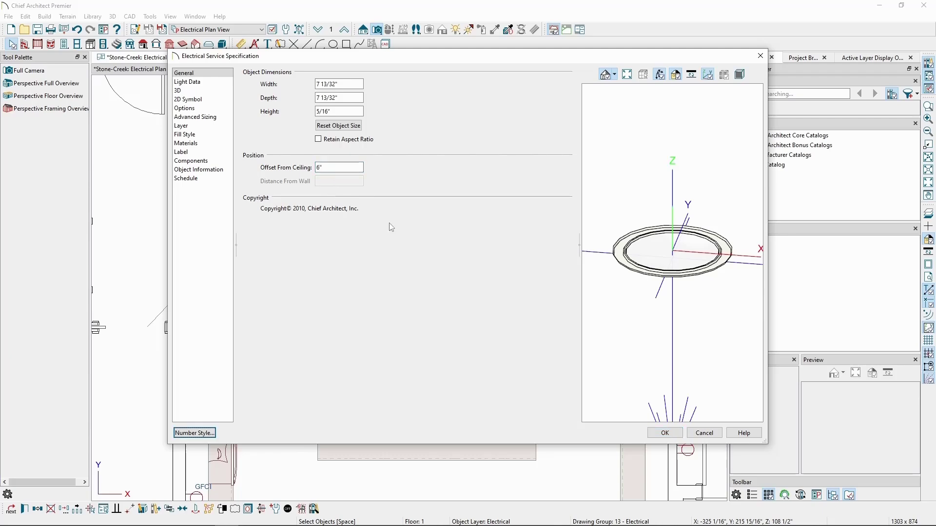
{"action": "left_click", "coordinate": [657, 434]}
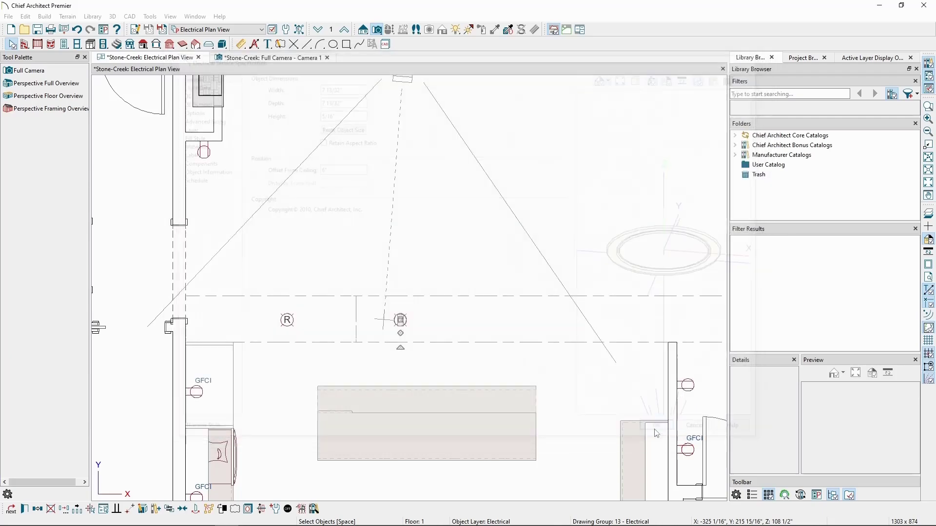
- Check the lowered light in the 3D camera view, then return to the electrical plan
{"action": "left_click", "coordinate": [292, 60]}
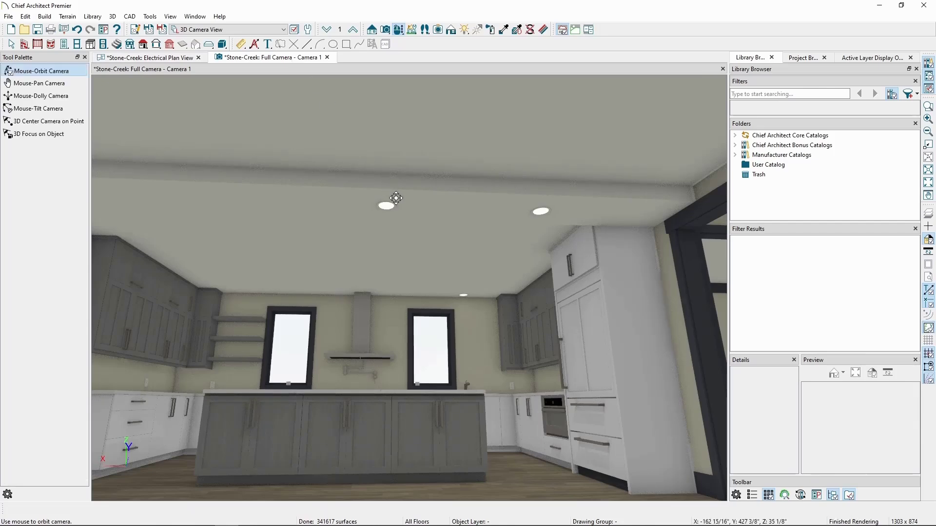
{"action": "left_click_drag", "start_coordinate": [396, 197], "coordinate": [382, 183]}
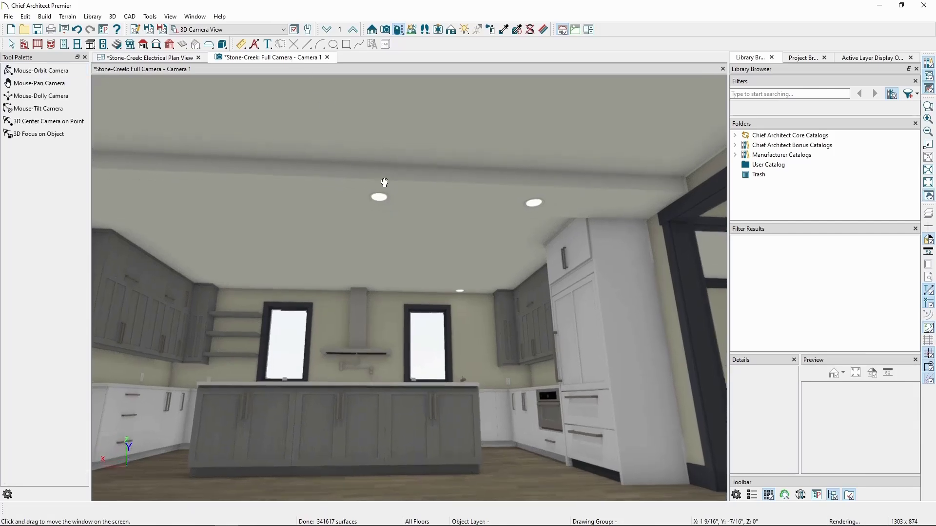
{"action": "left_click", "coordinate": [105, 45]}
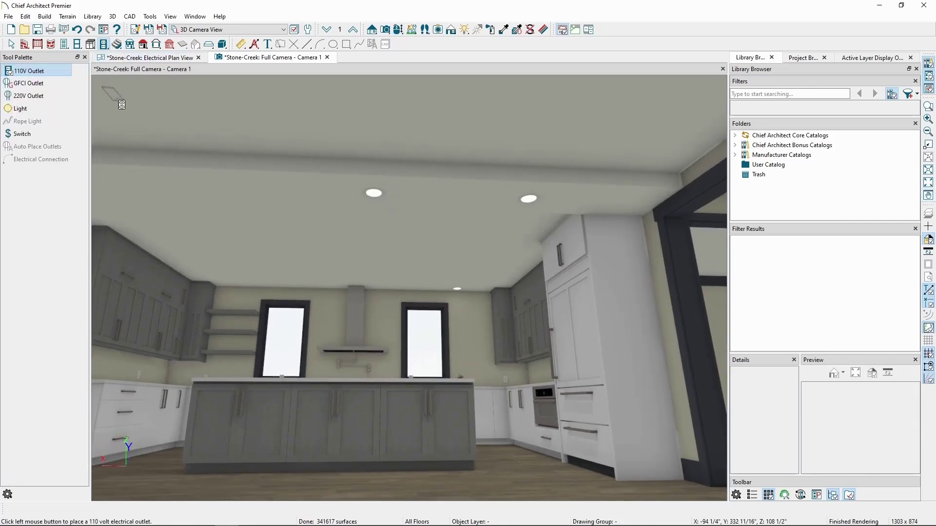
{"action": "left_click", "coordinate": [176, 56]}
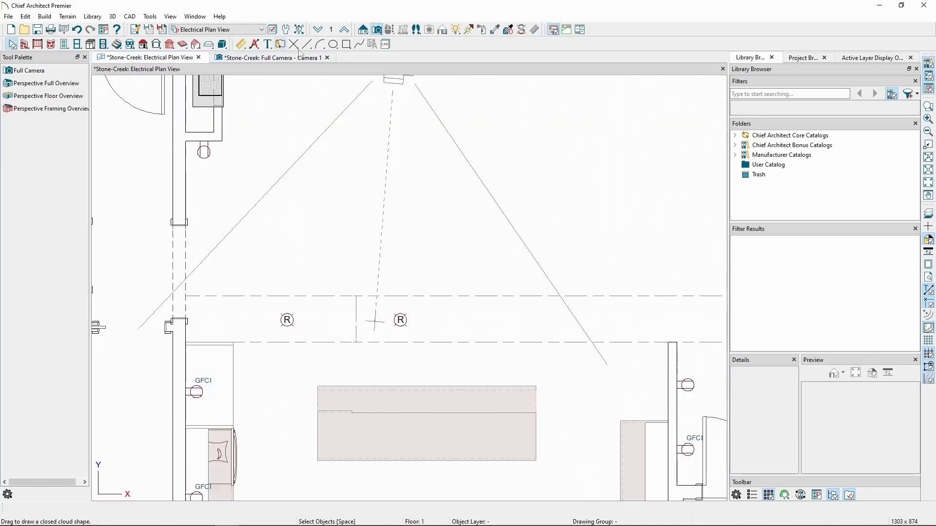
- Close the 3D view and expand Core Catalogs > Architectural > Lighting > Pendants in the library
{"action": "left_click", "coordinate": [330, 60]}
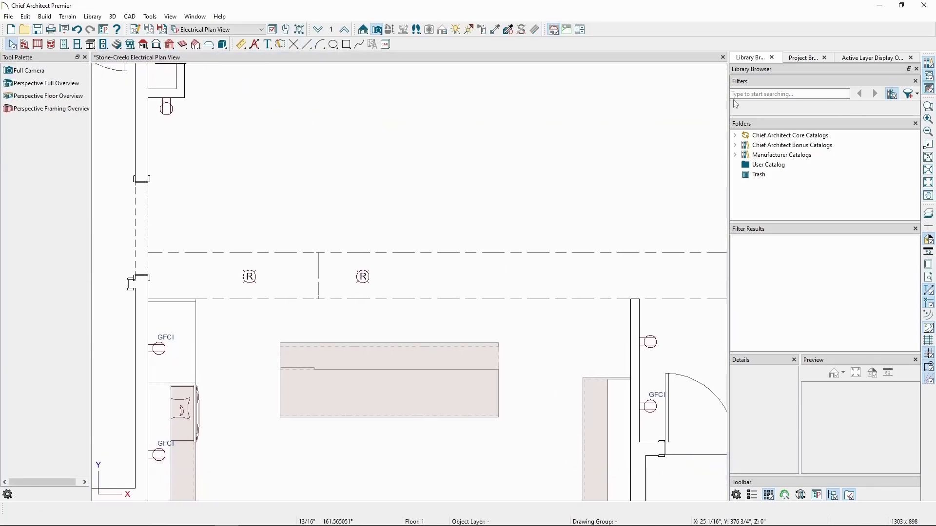
{"action": "left_click", "coordinate": [735, 136]}
{"action": "left_click", "coordinate": [745, 146]}
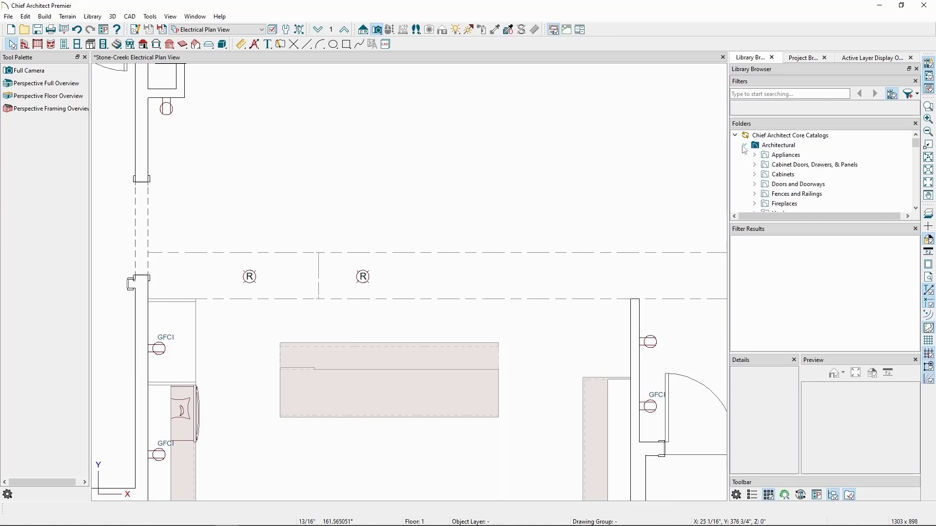
{"action": "scroll", "coordinate": [755, 173], "scroll_direction": "down", "scroll_amount": 1}
{"action": "left_click", "coordinate": [755, 194]}
{"action": "scroll", "coordinate": [757, 196], "scroll_direction": "down", "scroll_amount": 1}
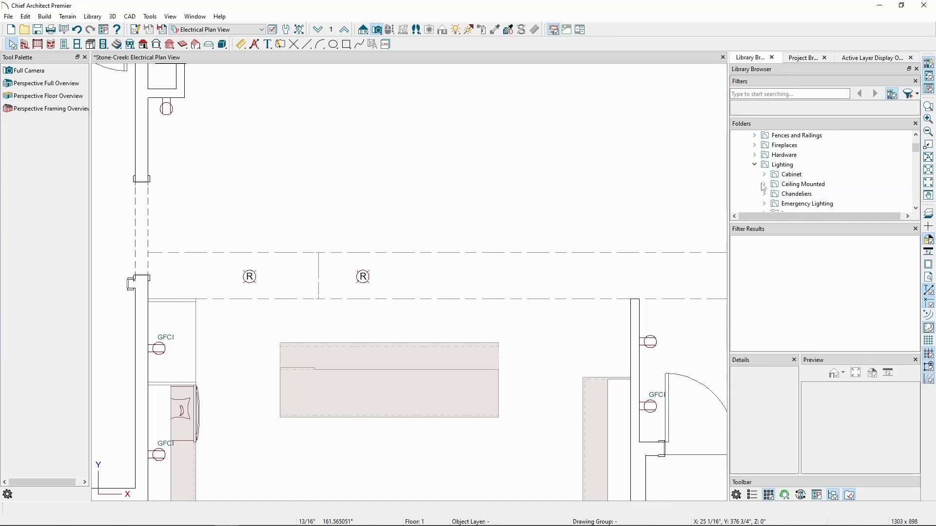
{"action": "scroll", "coordinate": [764, 188], "scroll_direction": "down", "scroll_amount": 1}
{"action": "scroll", "coordinate": [767, 171], "scroll_direction": "down", "scroll_amount": 2}
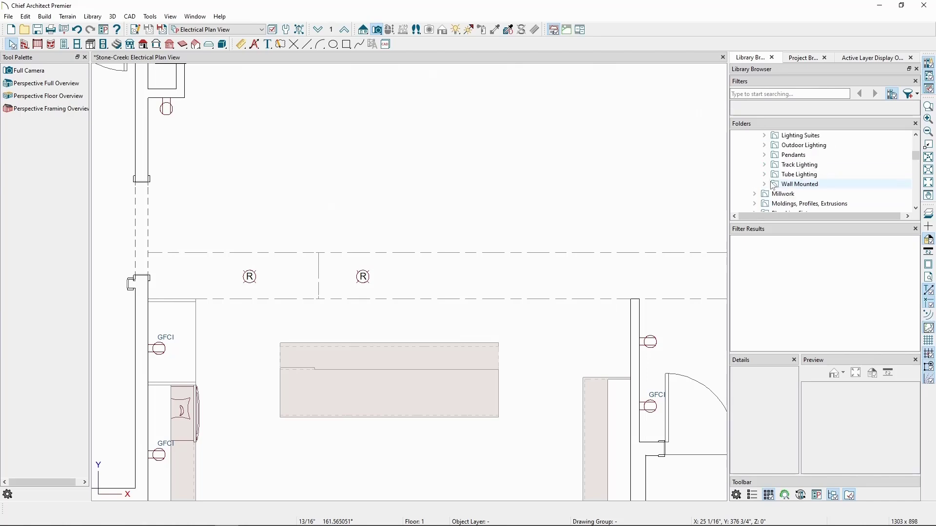
{"action": "left_click", "coordinate": [766, 155]}
{"action": "scroll", "coordinate": [785, 161], "scroll_direction": "down", "scroll_amount": 1}
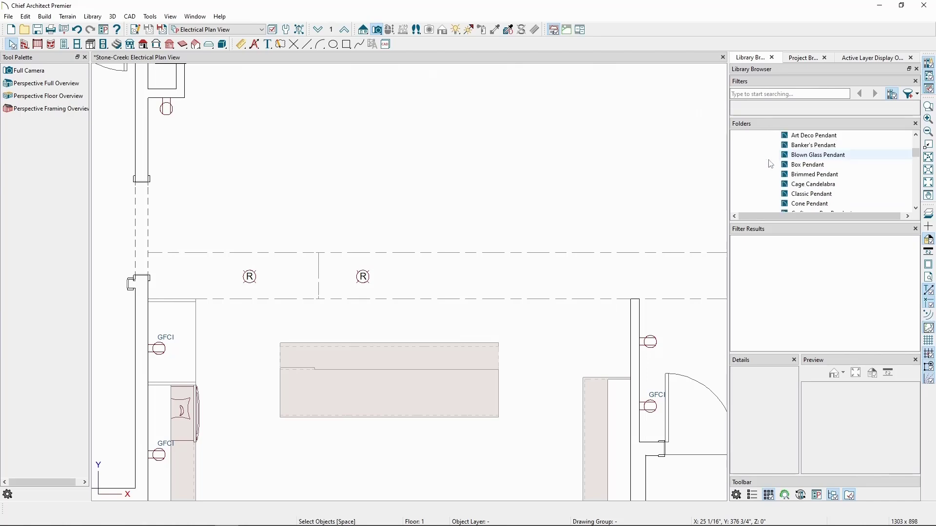
- Place a Blown Glass Pendant and an Industrial Pendant over the kitchen island
{"action": "left_click", "coordinate": [804, 162]}
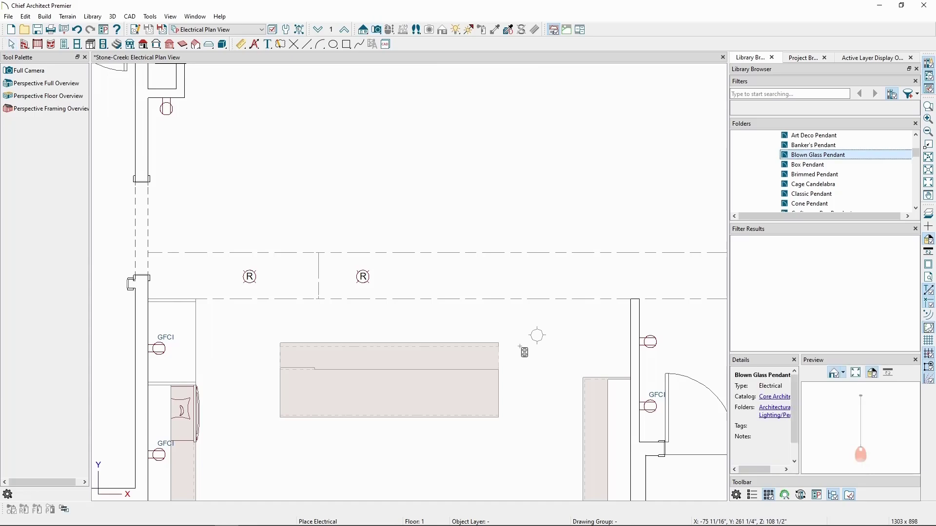
{"action": "left_click", "coordinate": [432, 390]}
{"action": "scroll", "coordinate": [811, 177], "scroll_direction": "down", "scroll_amount": 6}
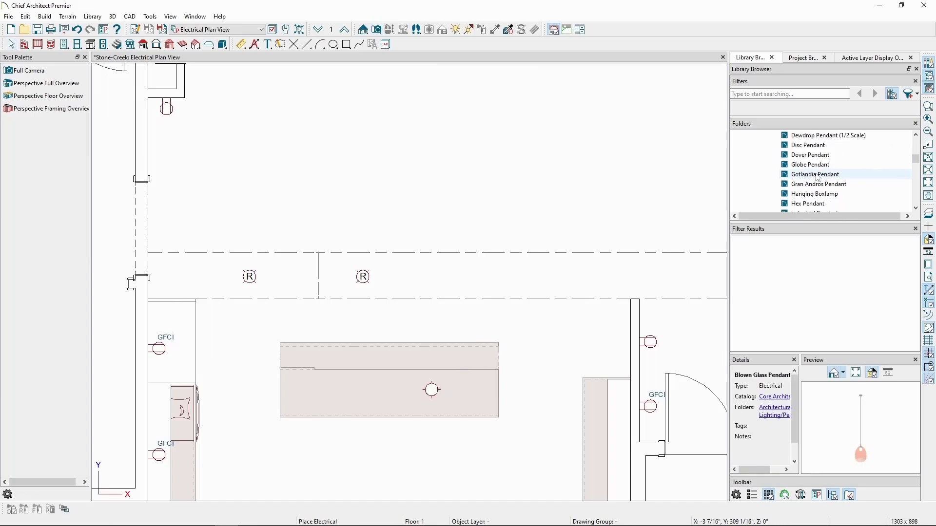
{"action": "left_click", "coordinate": [813, 155]}
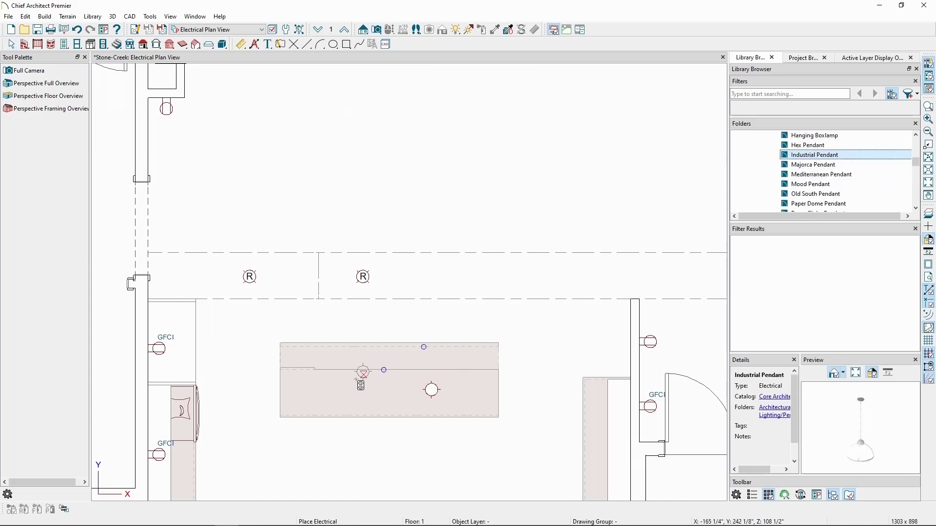
{"action": "left_click", "coordinate": [349, 392]}
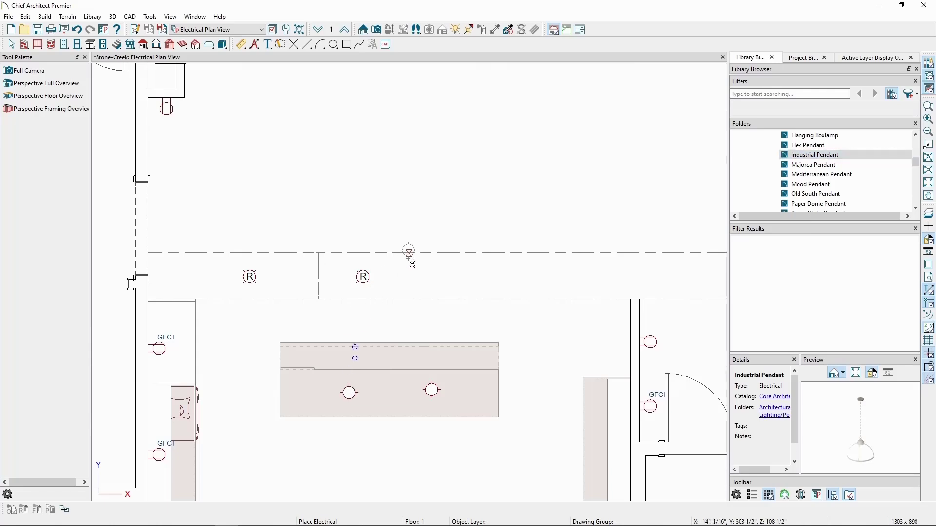
{"action": "key", "text": "space"}
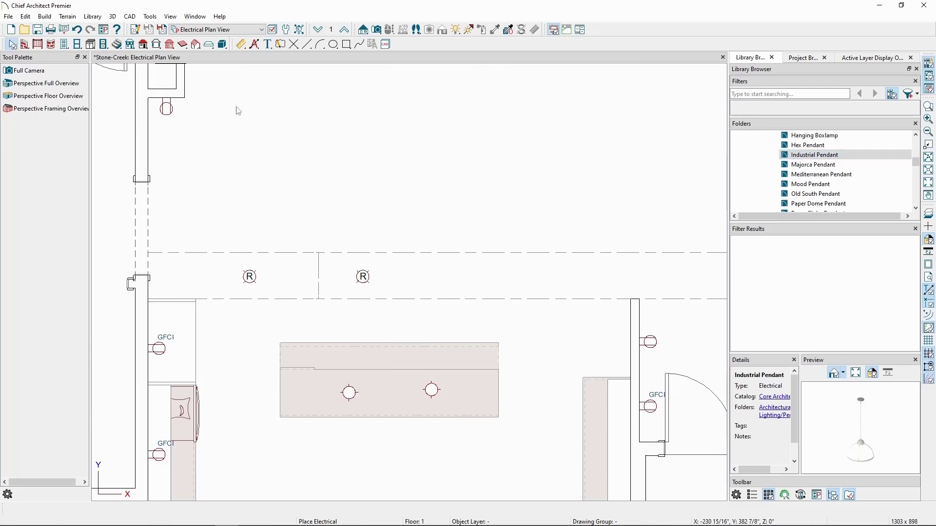
- Create a Wall Elevation view of the wall behind the island
{"action": "left_click", "coordinate": [113, 16]}
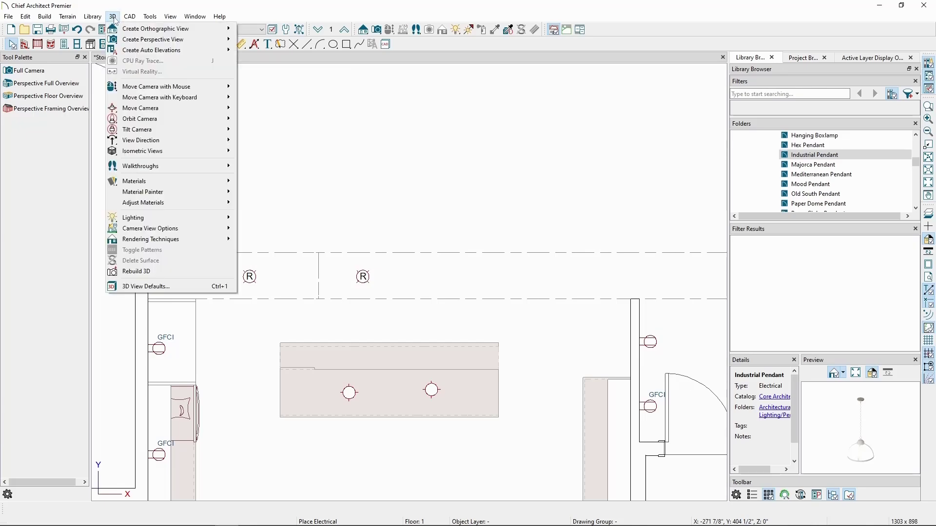
{"action": "mouse_move", "coordinate": [121, 30]}
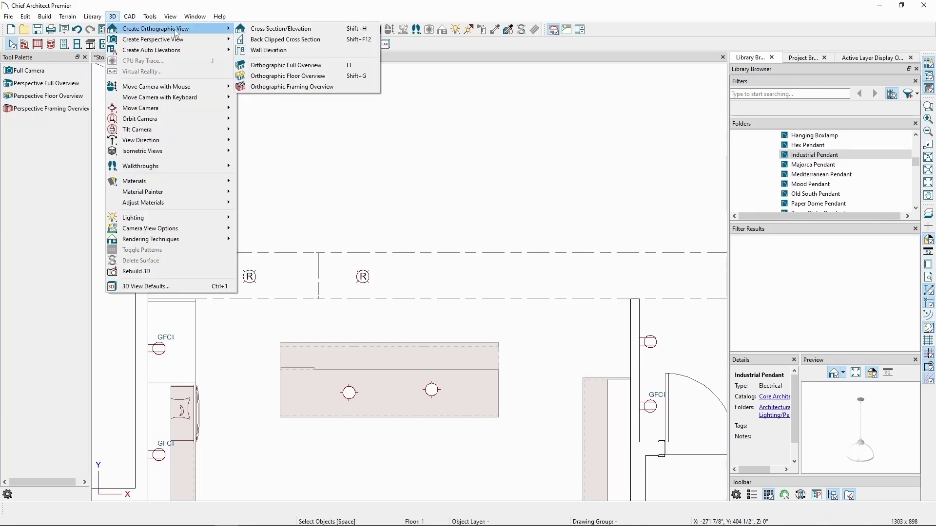
{"action": "left_click", "coordinate": [269, 50]}
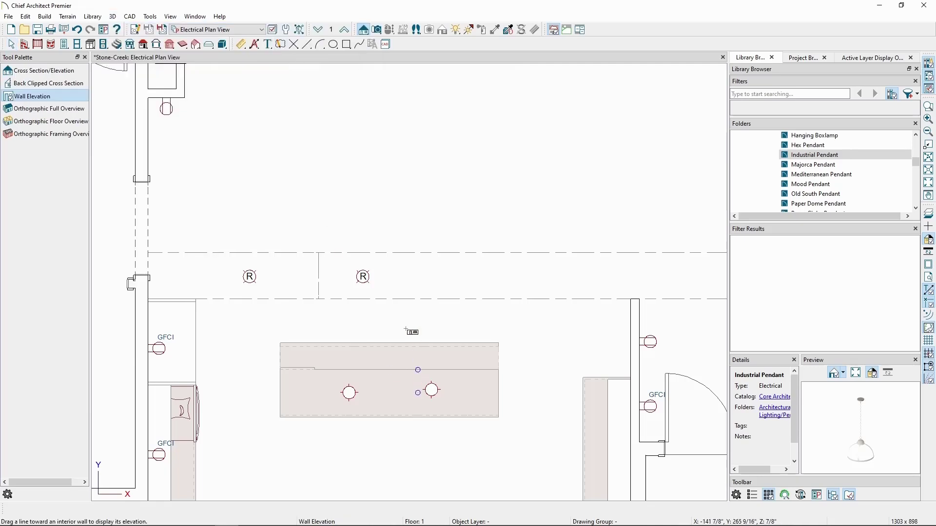
{"action": "left_click_drag", "start_coordinate": [405, 330], "coordinate": [397, 456]}
- Lengthen the blown glass and industrial pendants so both hang lower
{"action": "scroll", "coordinate": [457, 226], "scroll_direction": "up", "scroll_amount": 2}
{"action": "left_click", "coordinate": [452, 223]}
{"action": "scroll", "coordinate": [452, 222], "scroll_direction": "up", "scroll_amount": 2}
{"action": "left_click_drag", "start_coordinate": [454, 249], "coordinate": [458, 325]}
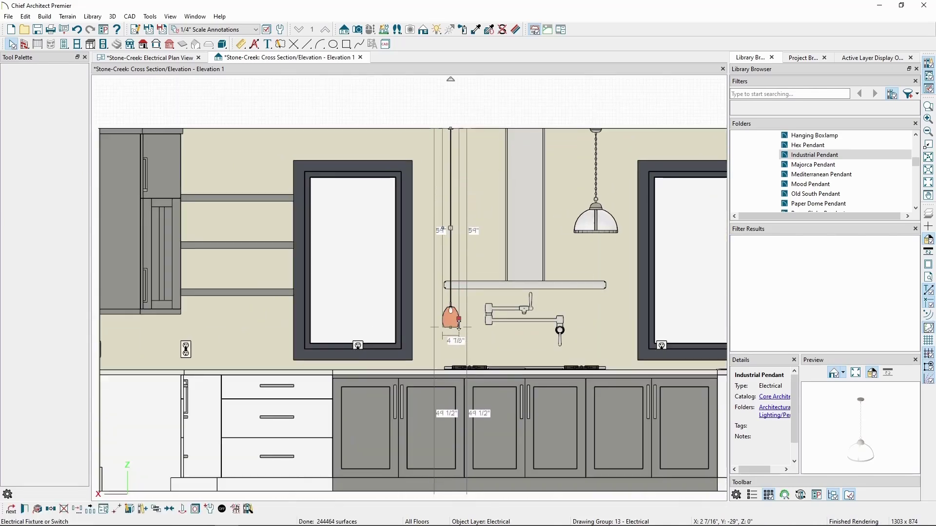
{"action": "middle_click_drag", "start_coordinate": [581, 291], "coordinate": [493, 294]}
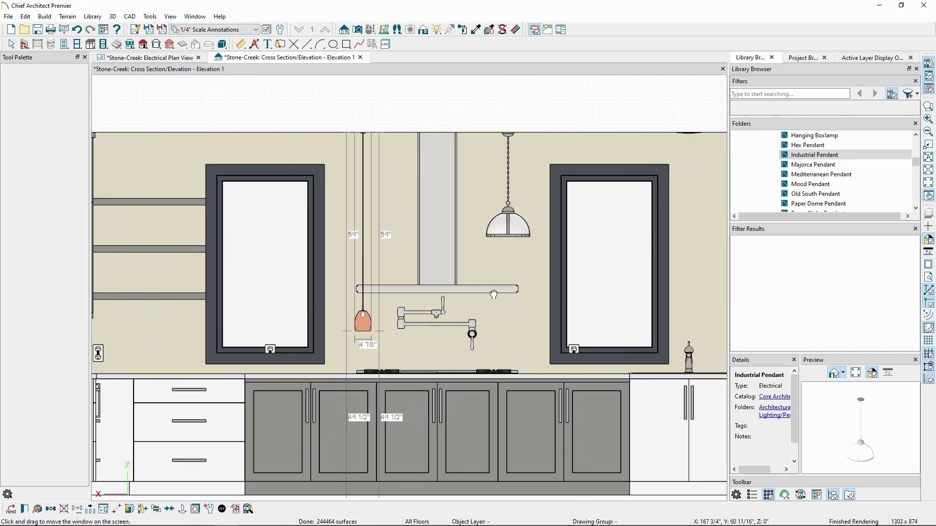
{"action": "left_click", "coordinate": [509, 237]}
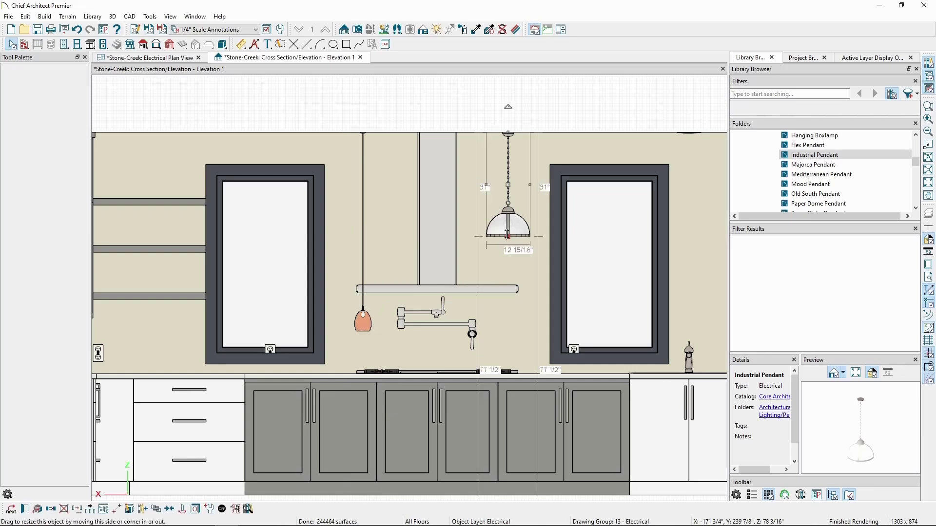
{"action": "left_click_drag", "start_coordinate": [512, 264], "coordinate": [512, 308]}
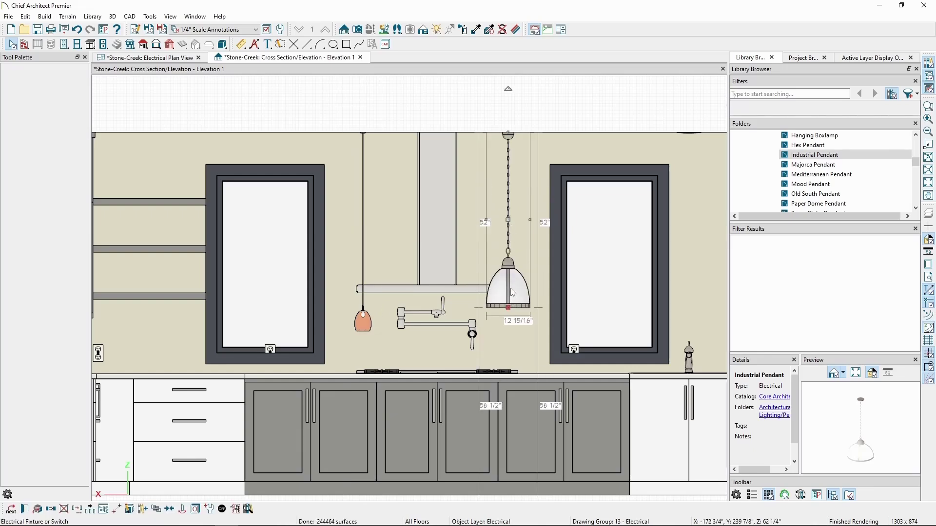
{"action": "key", "text": "Escape"}
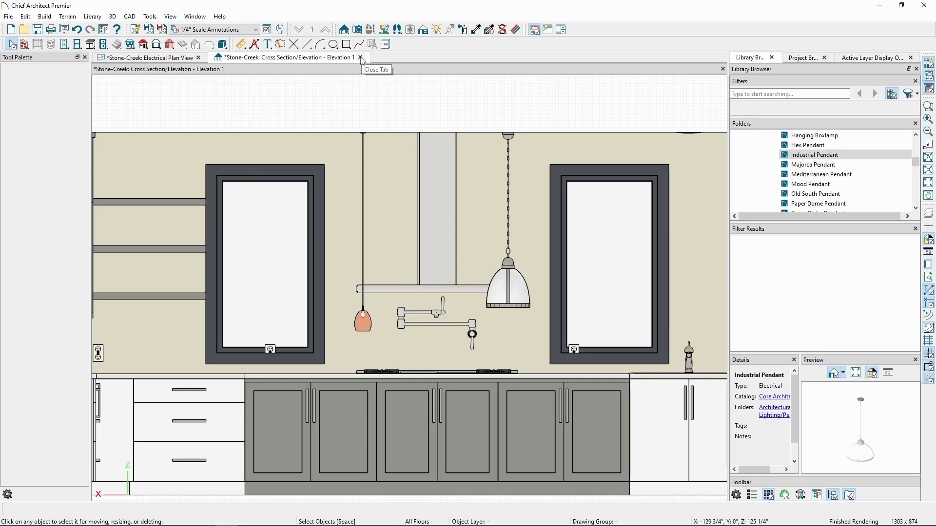
- Delete the Industrial Pendant and close the elevation view
{"action": "left_click", "coordinate": [514, 294]}
{"action": "key", "text": "Delete"}
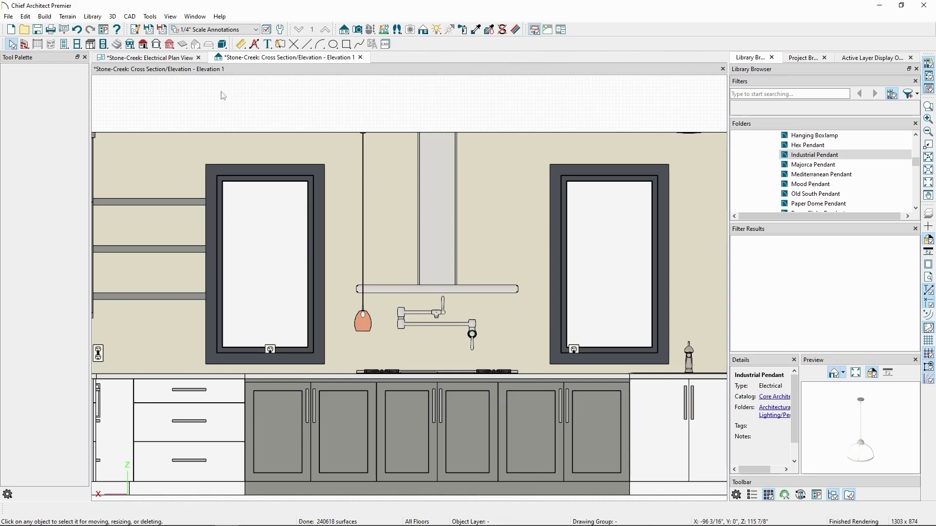
{"action": "left_click", "coordinate": [361, 58]}
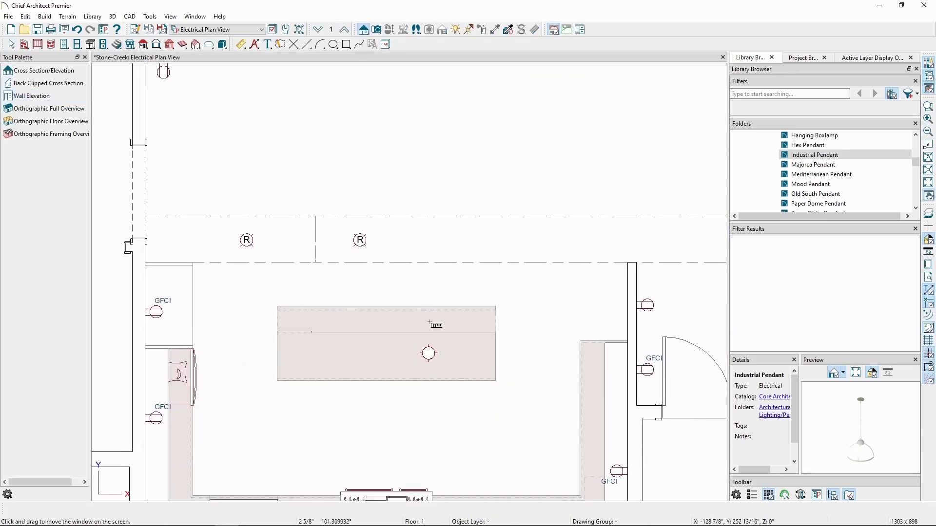
{"action": "key", "text": "Escape"}
- Mirror a copy of the blown glass pendant across the island
{"action": "left_click", "coordinate": [428, 352]}
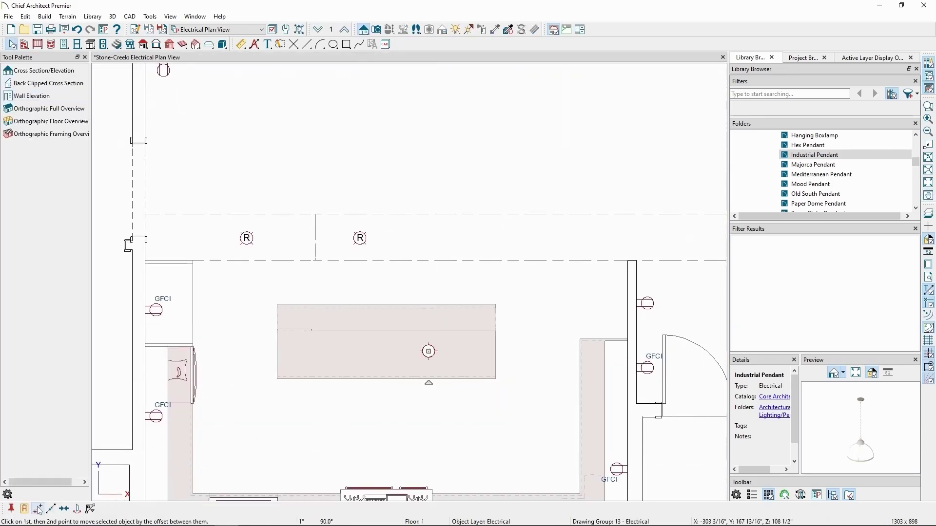
{"action": "left_click", "coordinate": [77, 509]}
{"action": "left_click_drag", "start_coordinate": [387, 65], "coordinate": [386, 361]}
{"action": "left_click_drag", "start_coordinate": [388, 399], "coordinate": [382, 371]}
{"action": "key", "text": "Escape"}
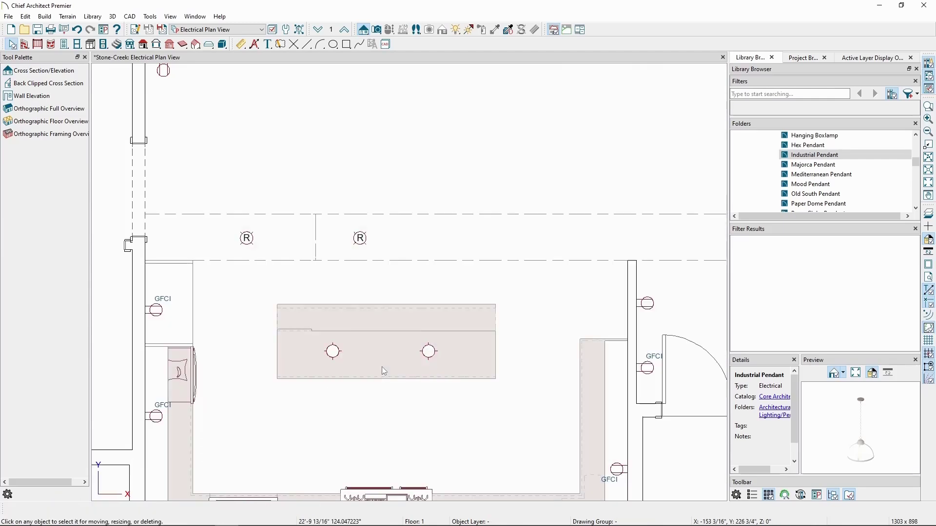
- Collapse the Pendants folder and expand Lighting > Cabinet in the library
{"action": "scroll", "coordinate": [382, 366], "scroll_direction": "down", "scroll_amount": 1}
{"action": "scroll", "coordinate": [343, 302], "scroll_direction": "down", "scroll_amount": 1}
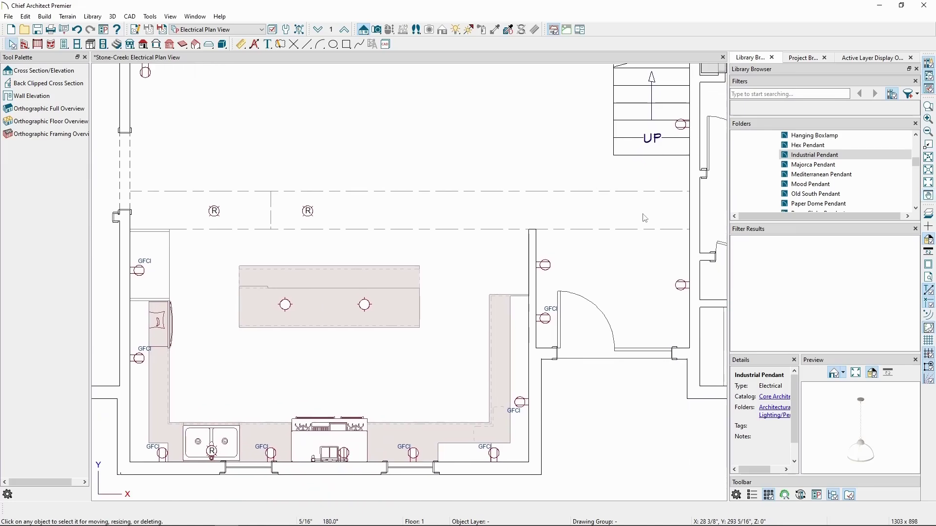
{"action": "left_click_drag", "start_coordinate": [755, 222], "coordinate": [756, 274]}
{"action": "scroll", "coordinate": [769, 239], "scroll_direction": "up", "scroll_amount": 5}
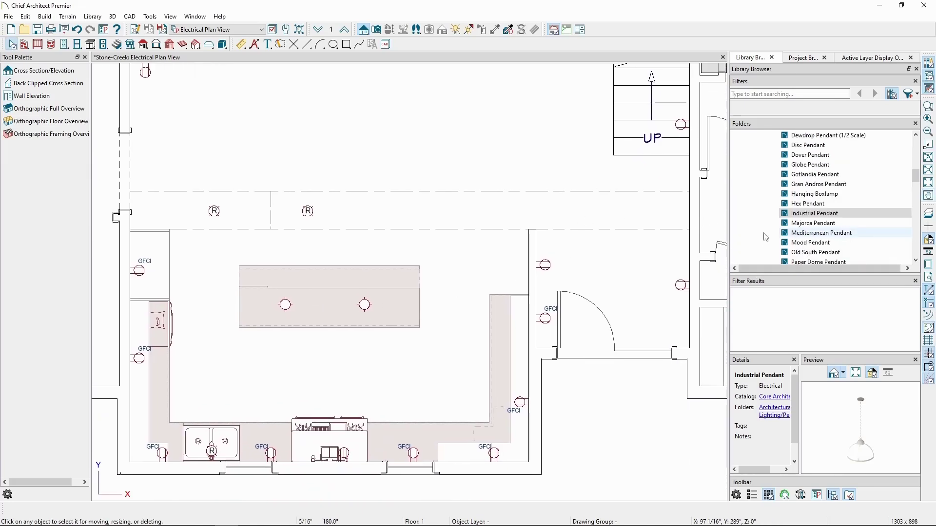
{"action": "left_click", "coordinate": [765, 243]}
{"action": "left_click", "coordinate": [765, 175]}
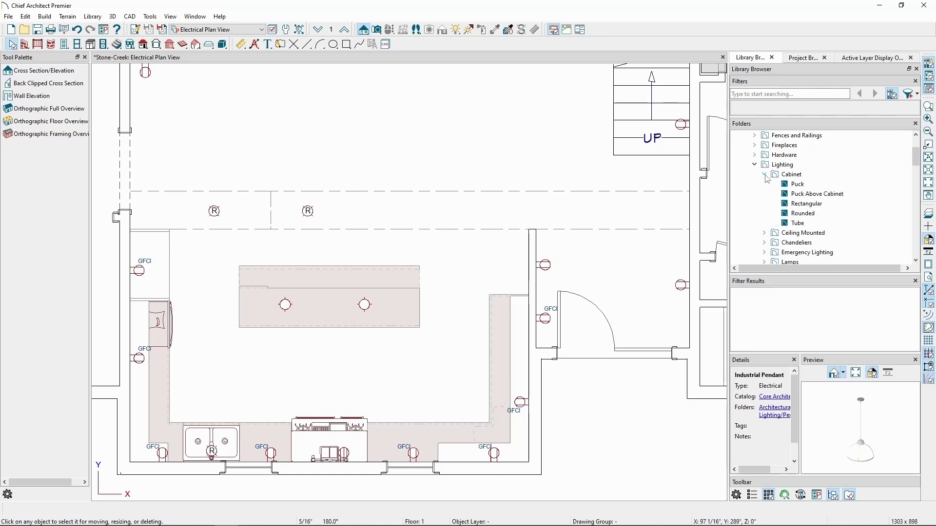
- Place a Tube cabinet light on the right-hand counter and rotate it 90°
{"action": "left_click", "coordinate": [798, 223]}
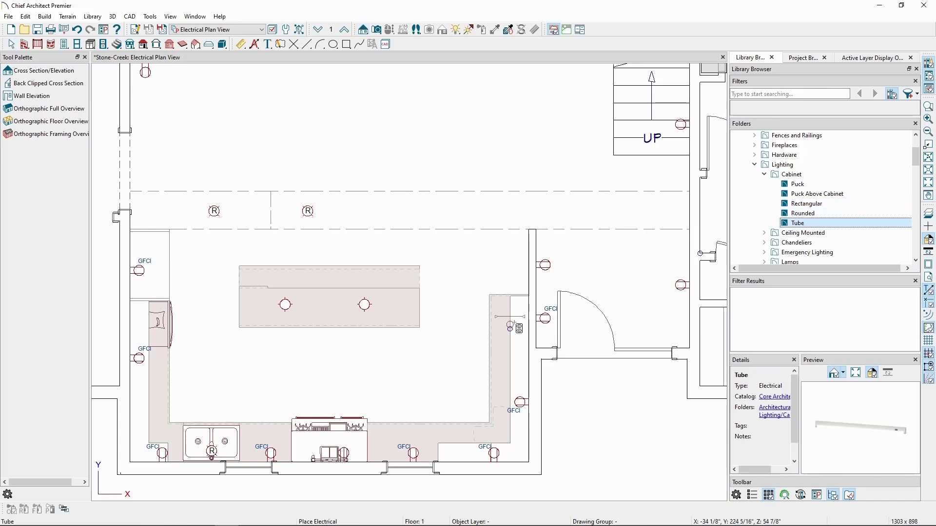
{"action": "left_click", "coordinate": [510, 324]}
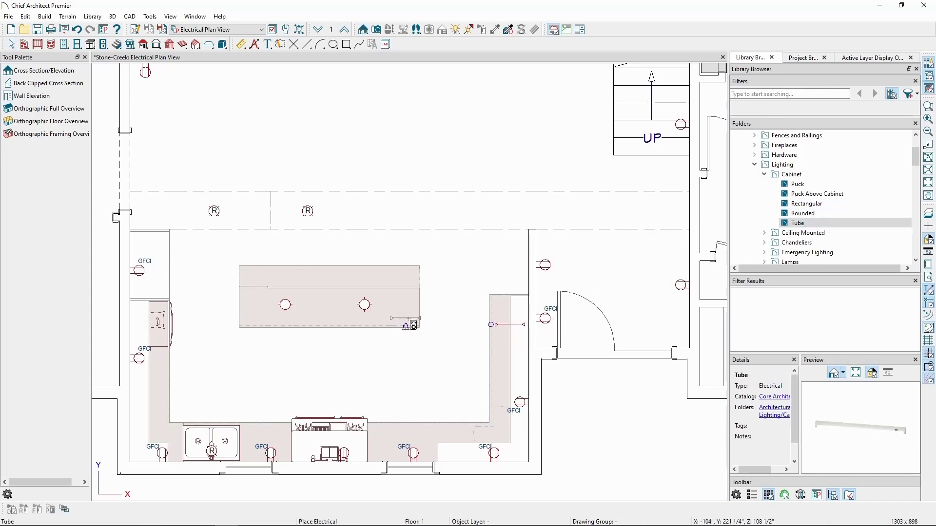
{"action": "left_click", "coordinate": [12, 44]}
{"action": "left_click", "coordinate": [510, 335]}
{"action": "left_click_drag", "start_coordinate": [511, 344], "coordinate": [529, 330]}
- Aim a Full Camera under the right wall cabinet and open the tube light's specification
{"action": "left_click", "coordinate": [377, 29]}
{"action": "left_click_drag", "start_coordinate": [455, 248], "coordinate": [518, 336]}
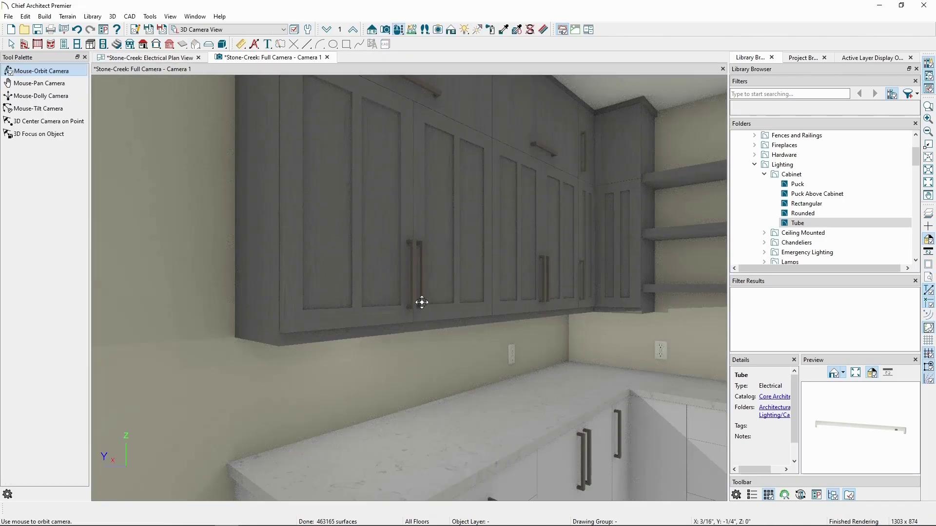
{"action": "left_click_drag", "start_coordinate": [420, 305], "coordinate": [425, 294]}
{"action": "key", "text": "space"}
{"action": "left_click", "coordinate": [378, 338]}
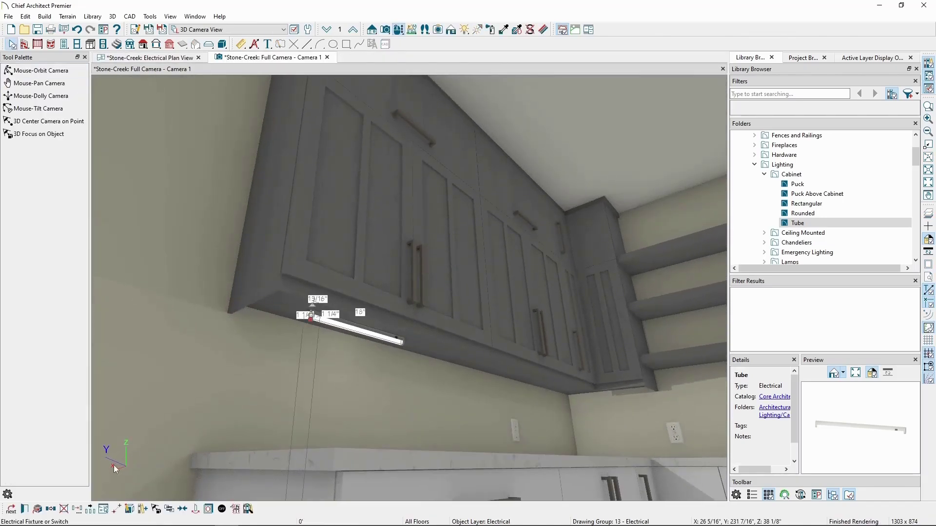
{"action": "left_click", "coordinate": [24, 509]}
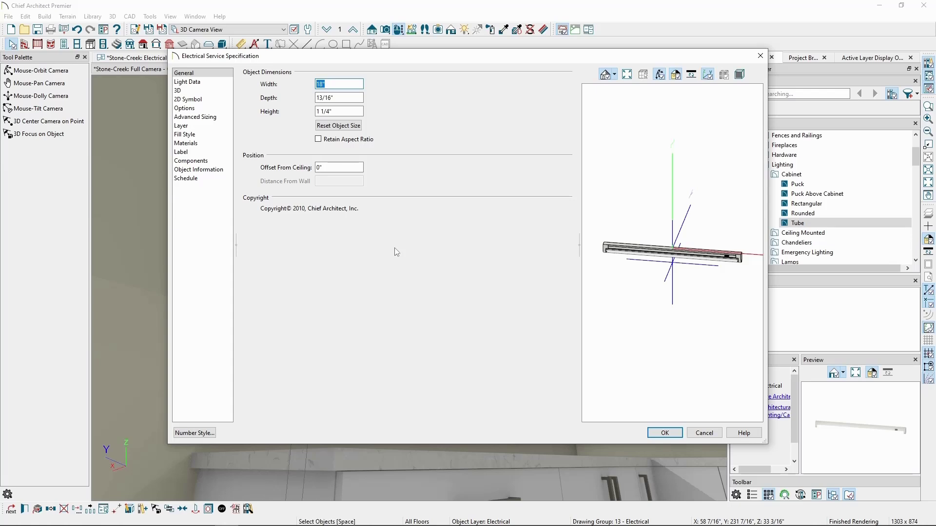
- Turn the preview straight-on and review the tube light's Light Data settings
{"action": "left_click_drag", "start_coordinate": [618, 255], "coordinate": [633, 242]}
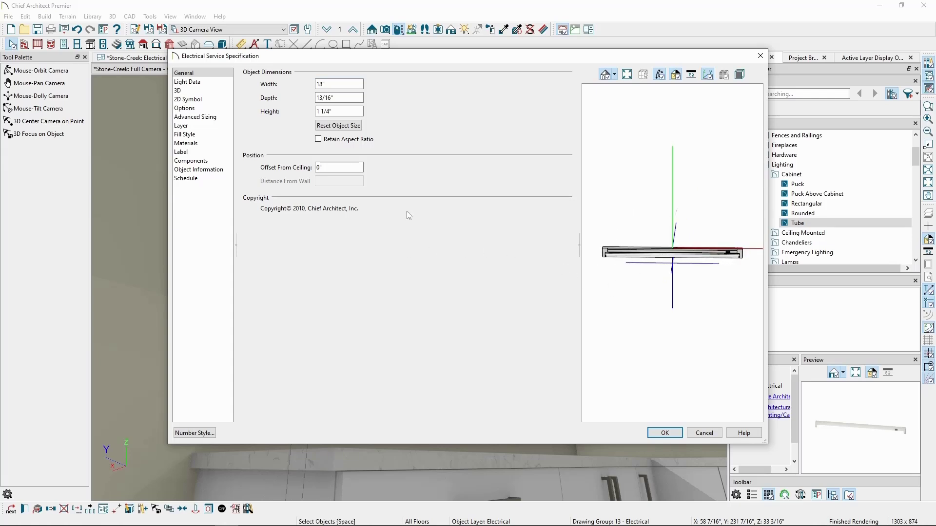
{"action": "left_click", "coordinate": [190, 82]}
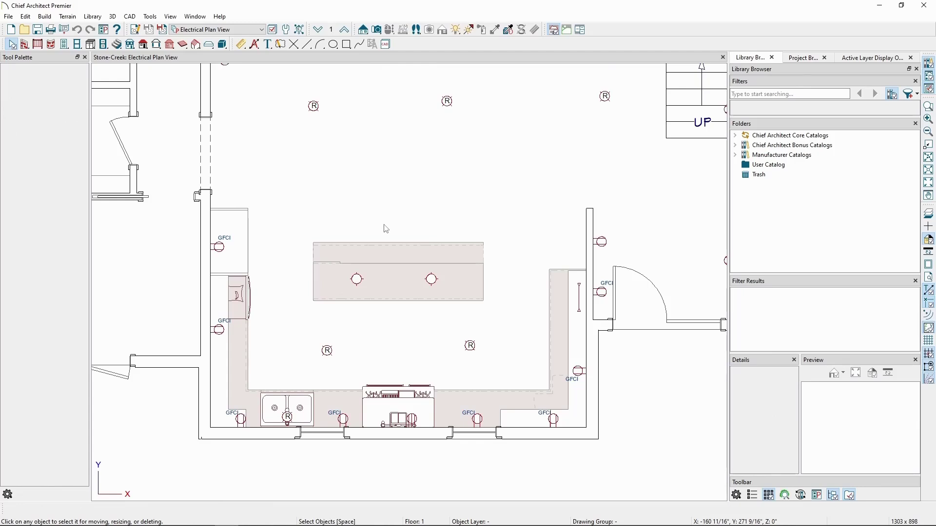
- Place wall switches on the left and right kitchen walls, then select the left switch
{"action": "left_click", "coordinate": [104, 44]}
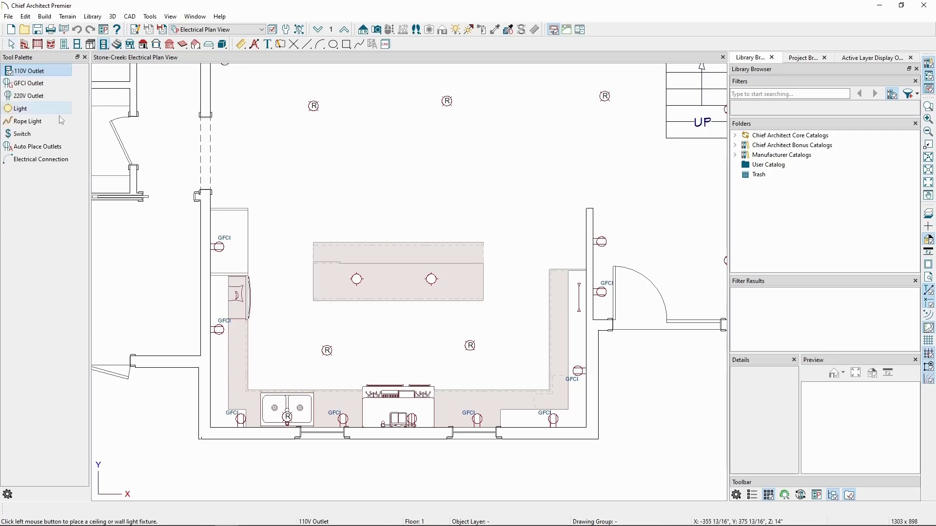
{"action": "left_click", "coordinate": [47, 135]}
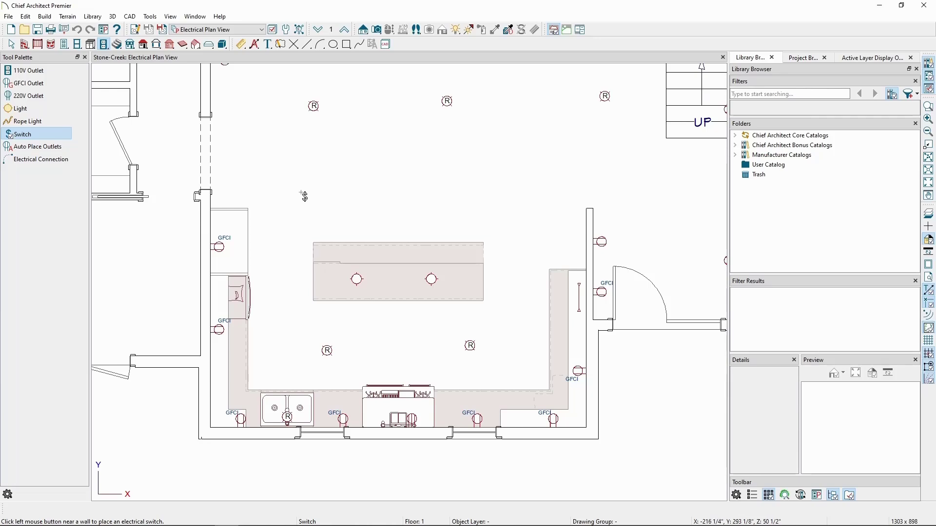
{"action": "scroll", "coordinate": [263, 189], "scroll_direction": "up", "scroll_amount": 1}
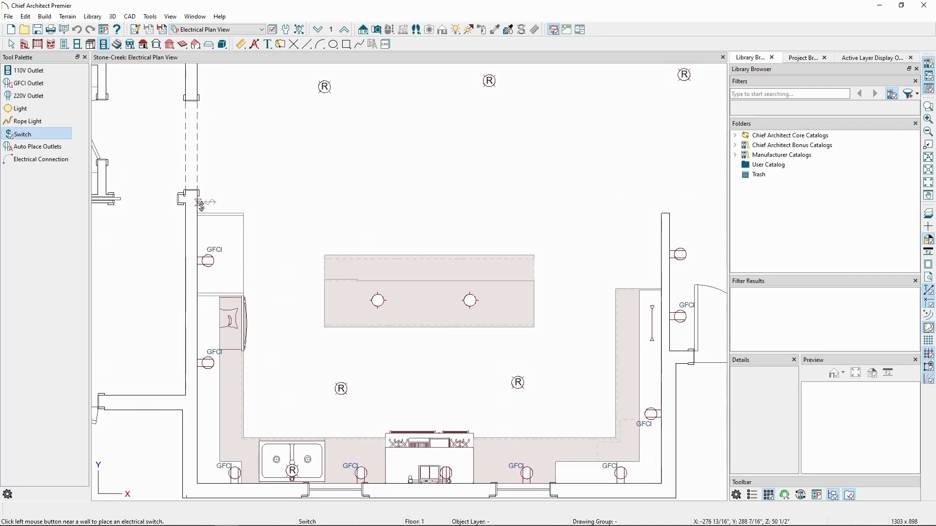
{"action": "left_click", "coordinate": [201, 202]}
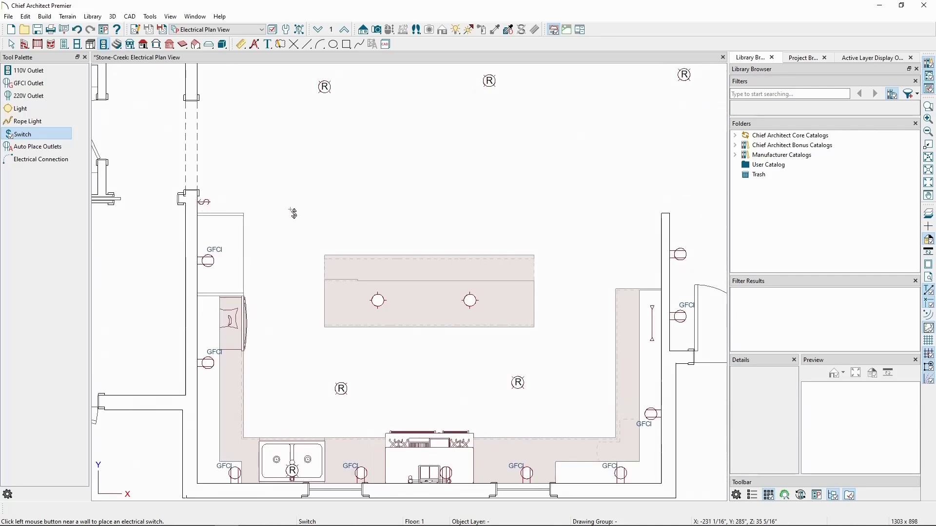
{"action": "left_click", "coordinate": [648, 235]}
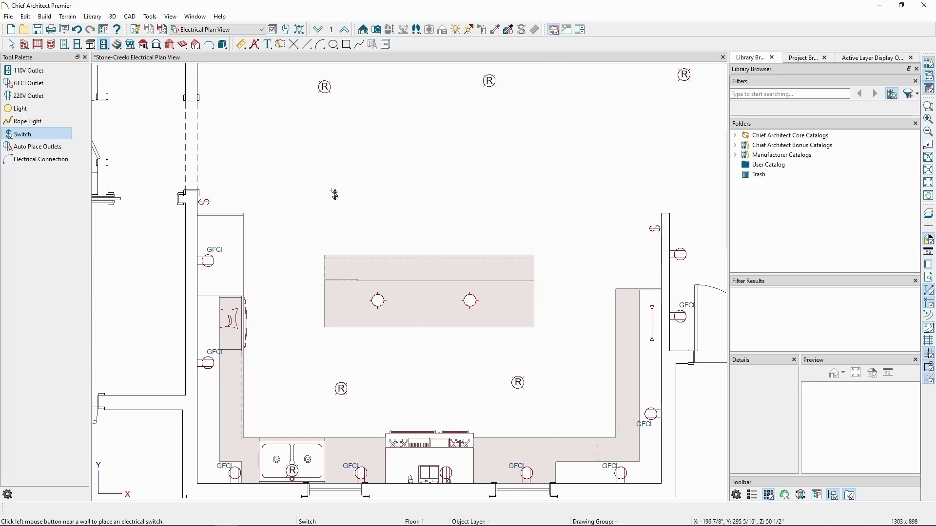
{"action": "key", "text": "space"}
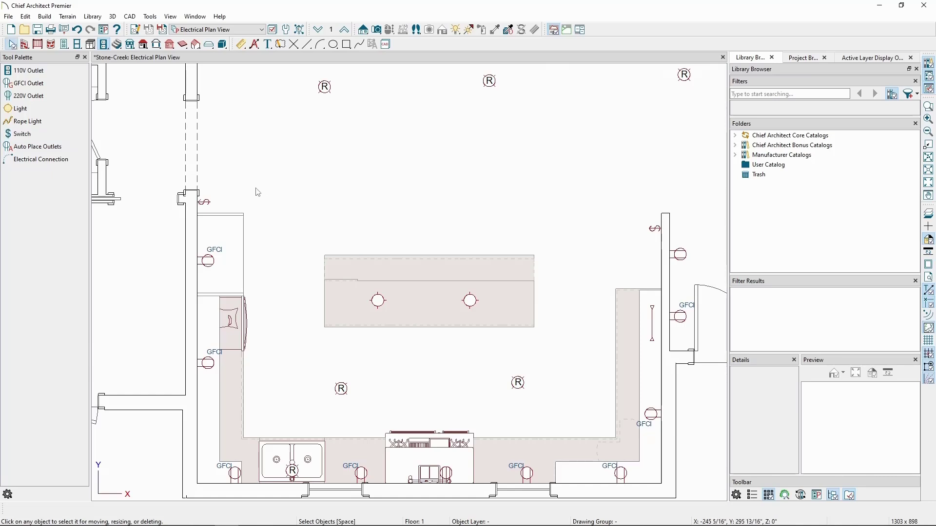
{"action": "left_click", "coordinate": [209, 199]}
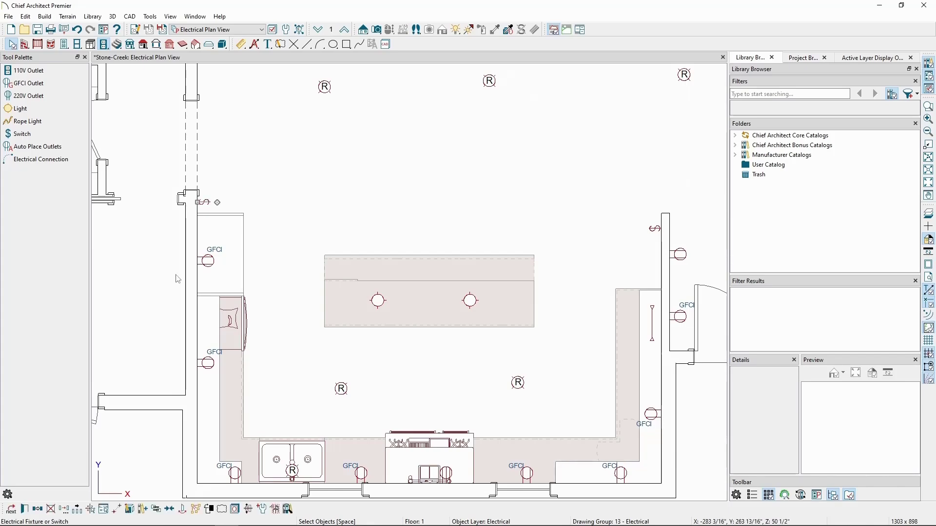
- Review the left switch's specification, accept it, and clear the selection
{"action": "left_click", "coordinate": [24, 510]}
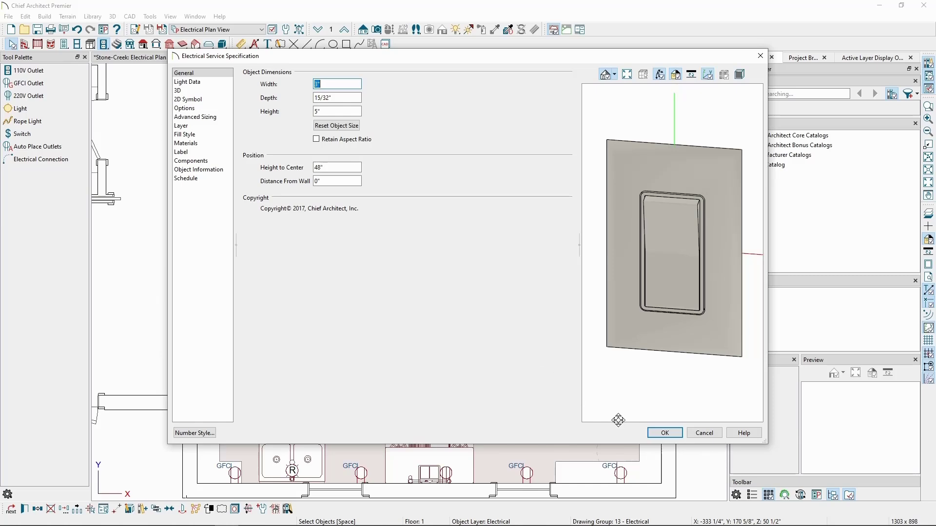
{"action": "left_click", "coordinate": [664, 433]}
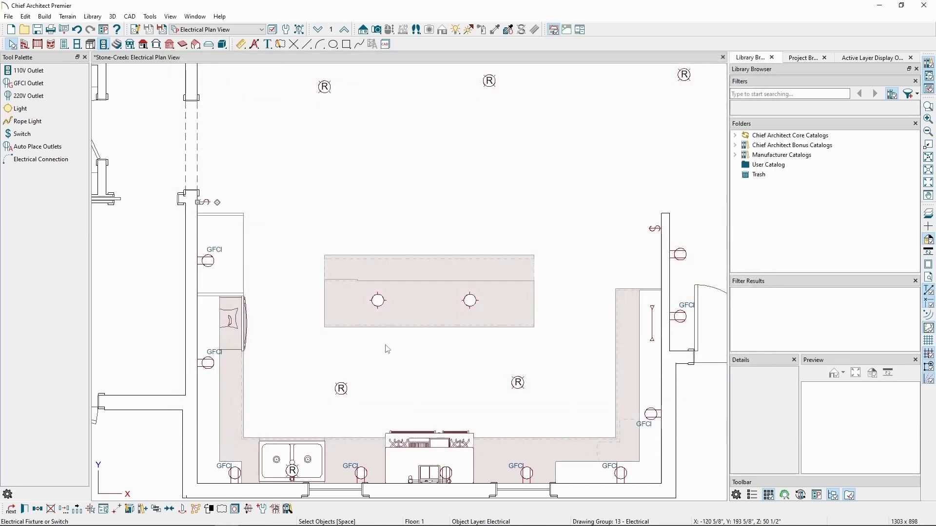
{"action": "key", "text": "Escape"}
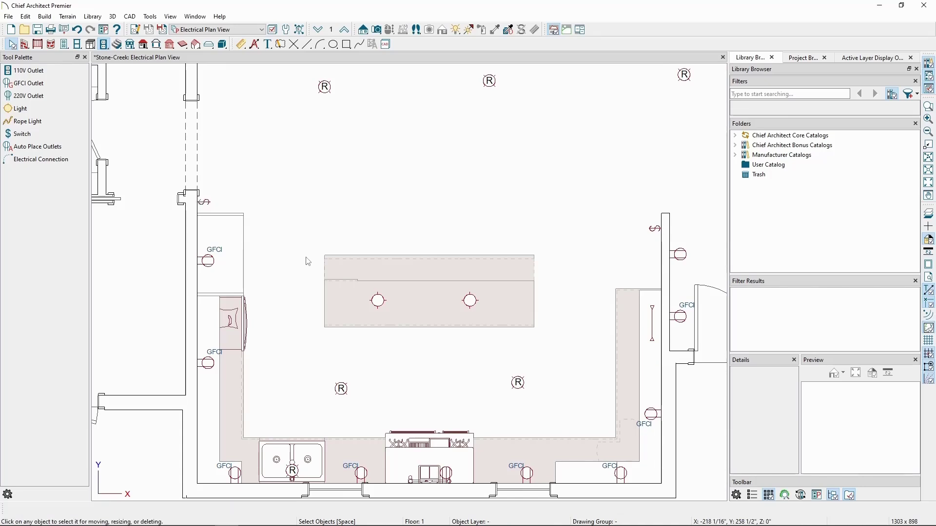
{"action": "left_click", "coordinate": [26, 17]}
{"action": "left_click", "coordinate": [75, 242]}
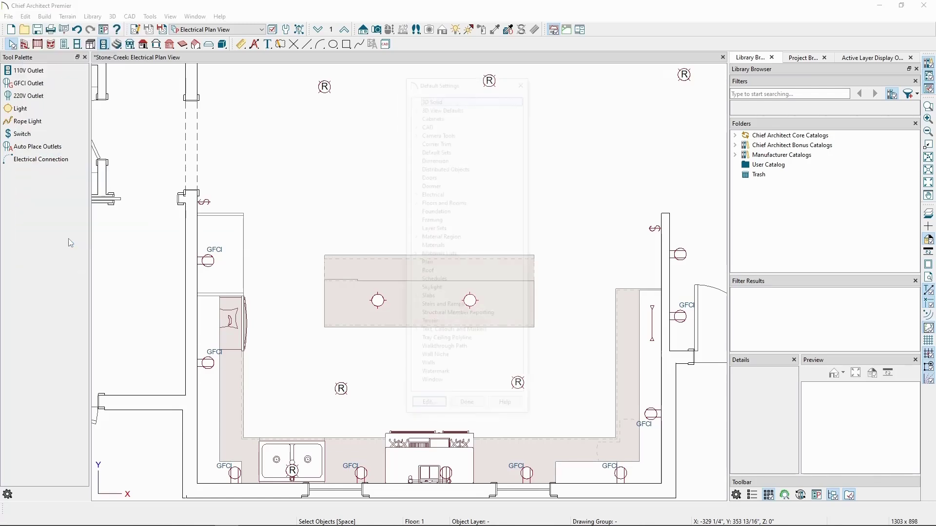
{"action": "left_click", "coordinate": [415, 193]}
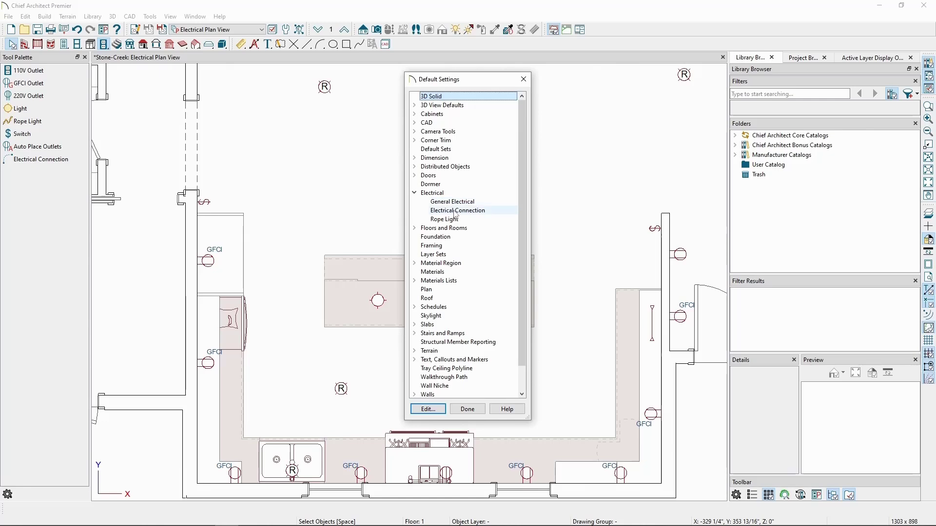
{"action": "left_click", "coordinate": [456, 212]}
{"action": "left_click", "coordinate": [430, 409]}
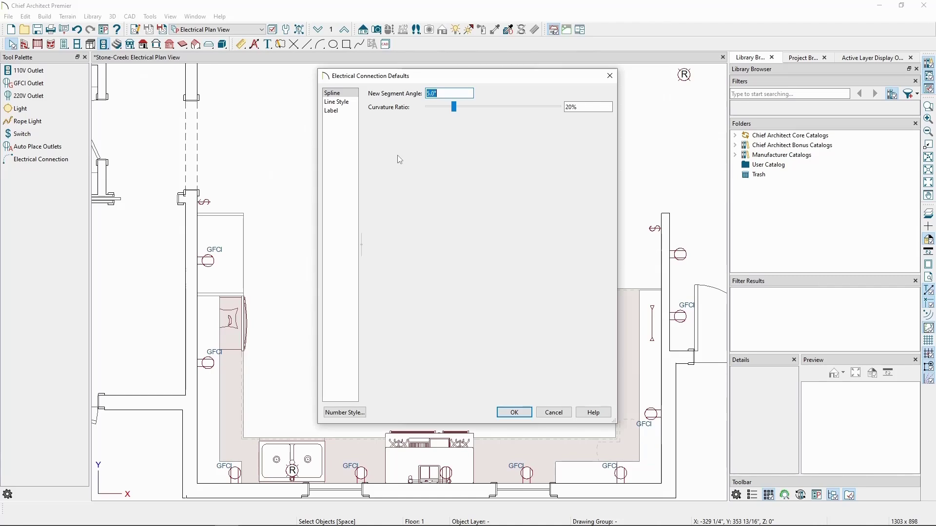
{"action": "left_click", "coordinate": [348, 103]}
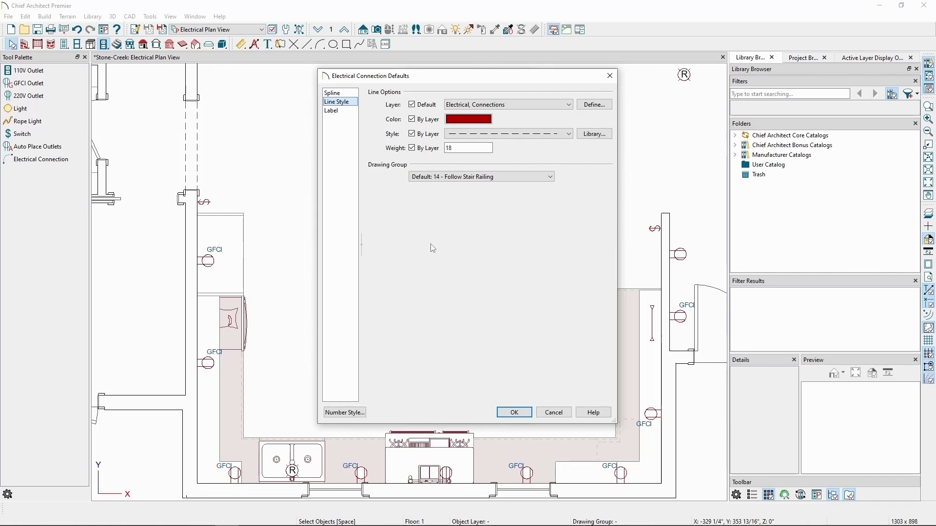
{"action": "left_click", "coordinate": [507, 412]}
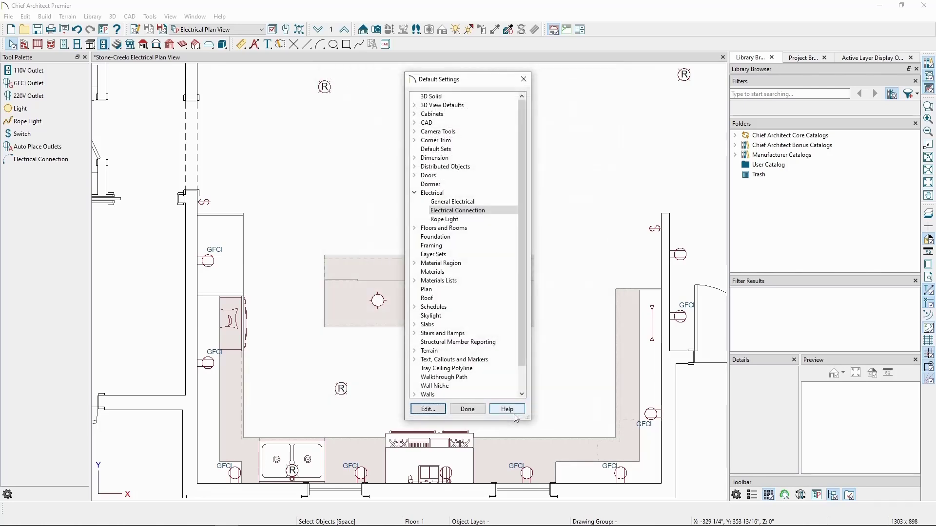
{"action": "left_click", "coordinate": [468, 404]}
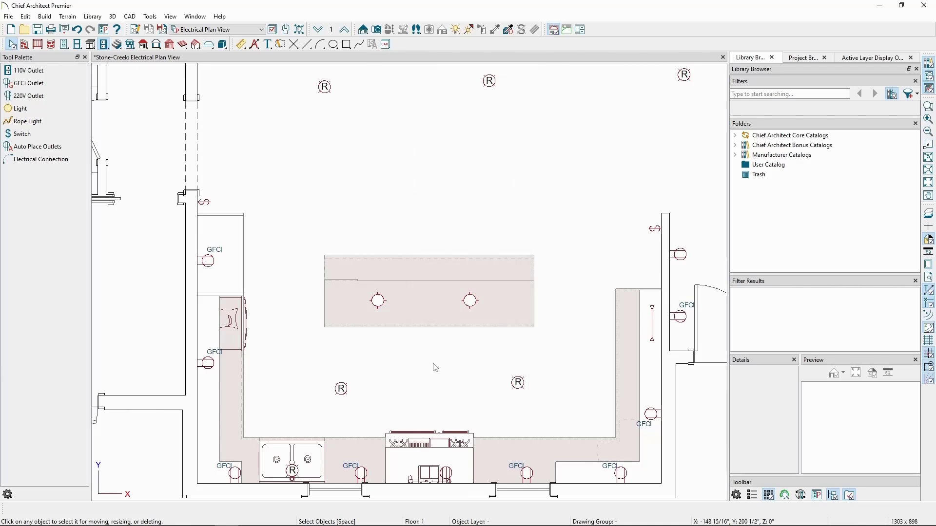
- Draw dashed connections from the right wall switch to an island pendant, then to the ceiling lights
{"action": "left_click", "coordinate": [64, 161]}
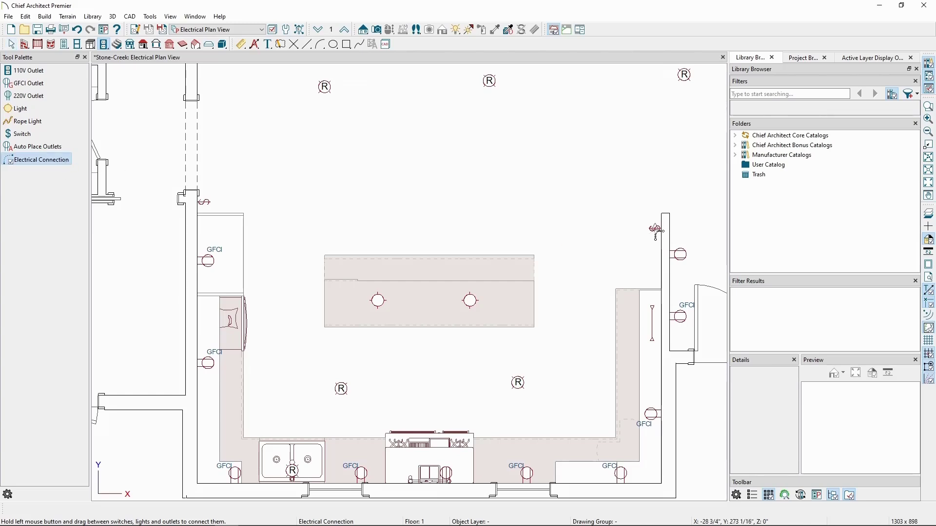
{"action": "left_click_drag", "start_coordinate": [656, 231], "coordinate": [341, 388]}
{"action": "left_click_drag", "start_coordinate": [342, 388], "coordinate": [382, 294]}
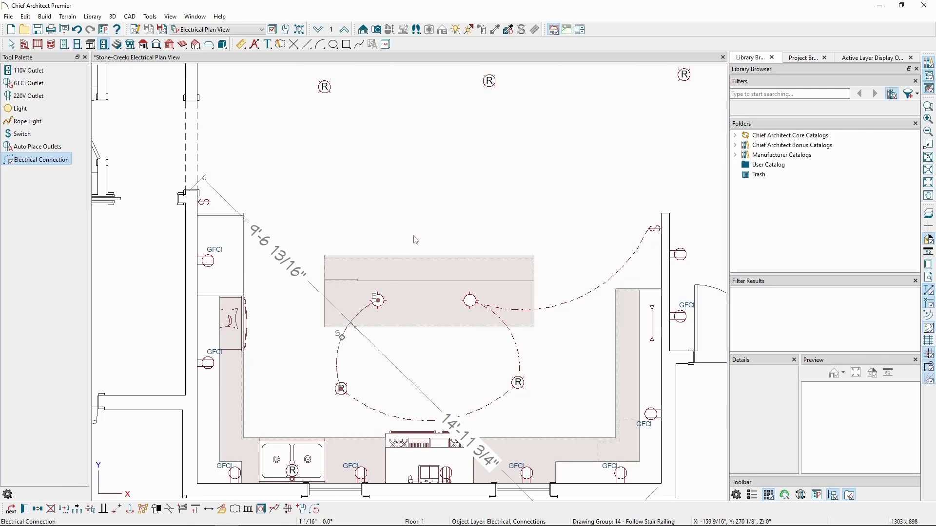
{"action": "key", "text": "Escape"}
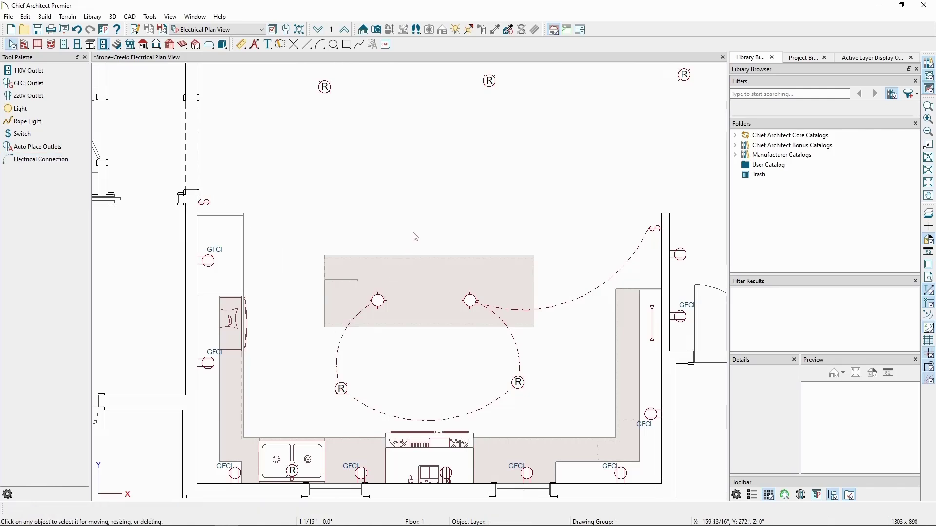
- Draw connection arcs from the left wall switch to a nearby fixture
{"action": "left_click", "coordinate": [42, 160]}
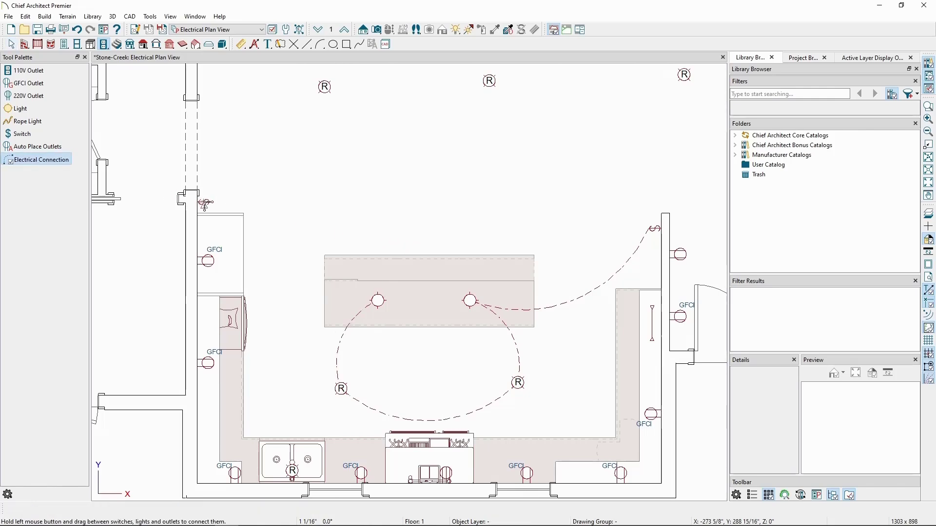
{"action": "left_click_drag", "start_coordinate": [203, 201], "coordinate": [254, 298]}
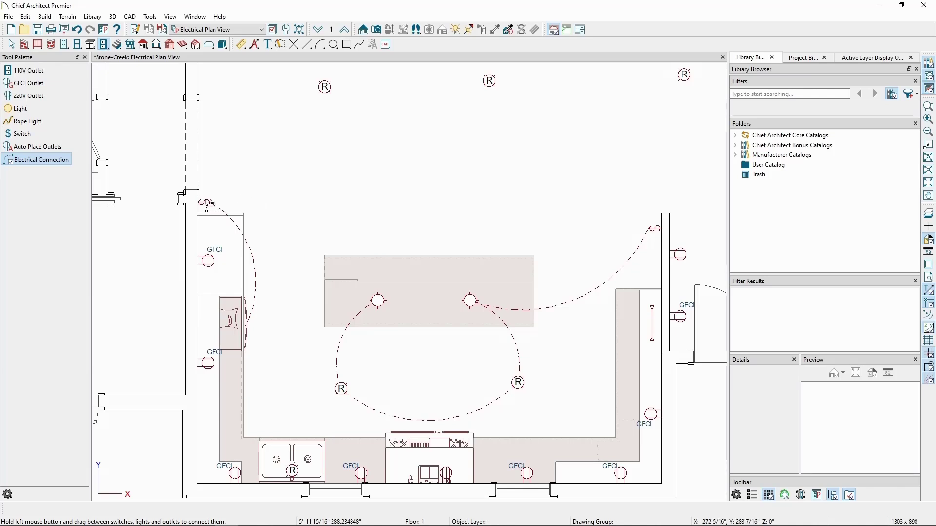
{"action": "left_click_drag", "start_coordinate": [209, 204], "coordinate": [380, 166]}
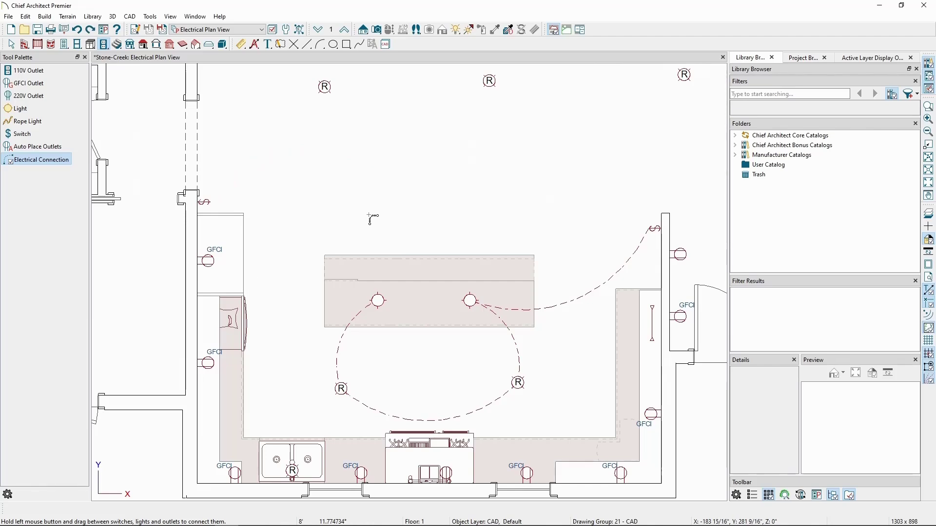
- Reshape the connection arc's curve, keeping its end on the right wall switch
{"action": "left_click", "coordinate": [593, 295]}
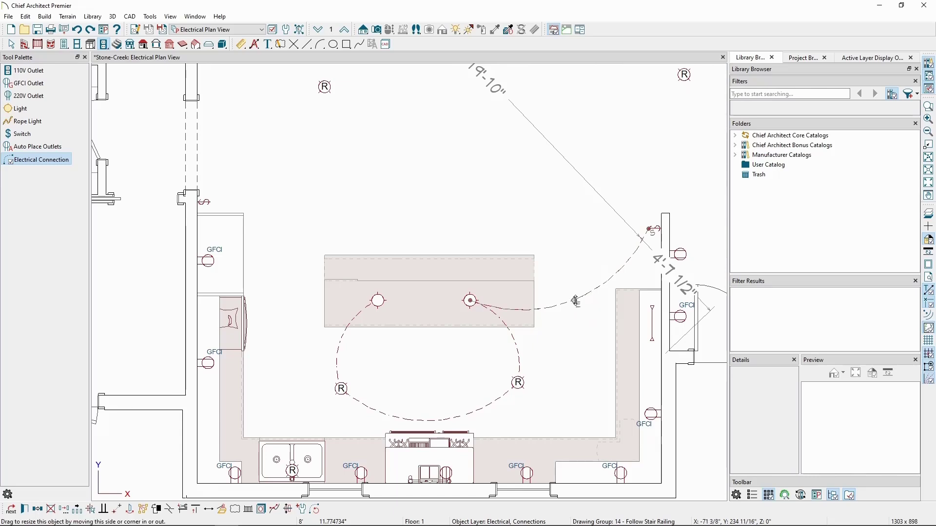
{"action": "left_click_drag", "start_coordinate": [576, 301], "coordinate": [535, 229]}
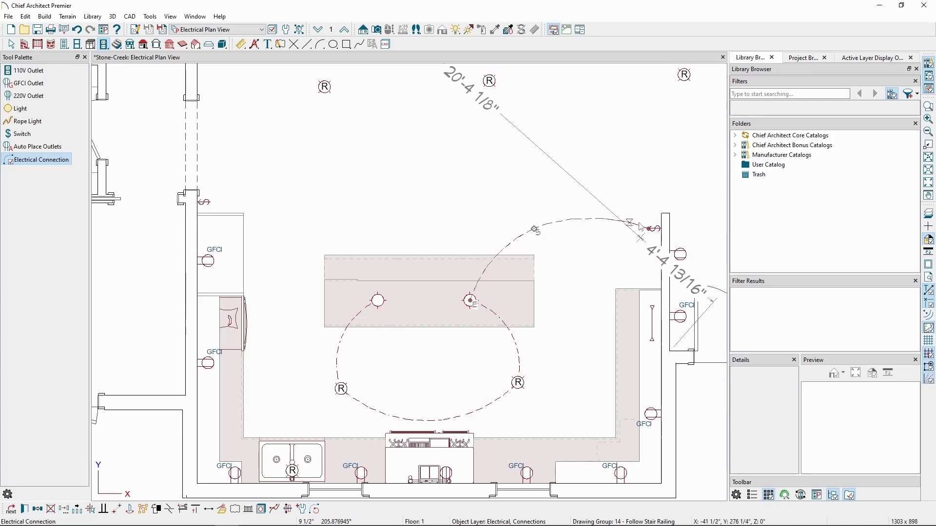
{"action": "left_click_drag", "start_coordinate": [637, 238], "coordinate": [564, 262]}
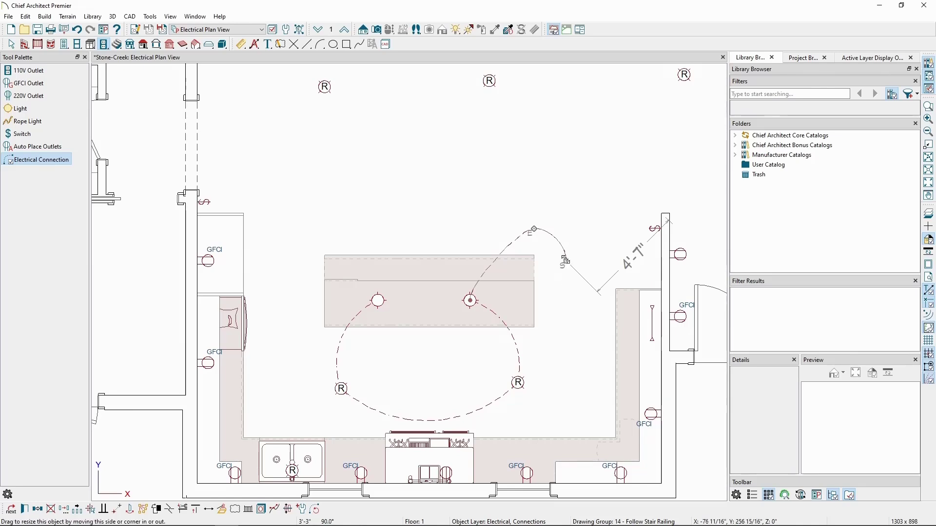
{"action": "left_click_drag", "start_coordinate": [566, 263], "coordinate": [653, 228]}
- Wire the left island pendant to the left wall switch with a dashed connection
{"action": "left_click", "coordinate": [60, 166]}
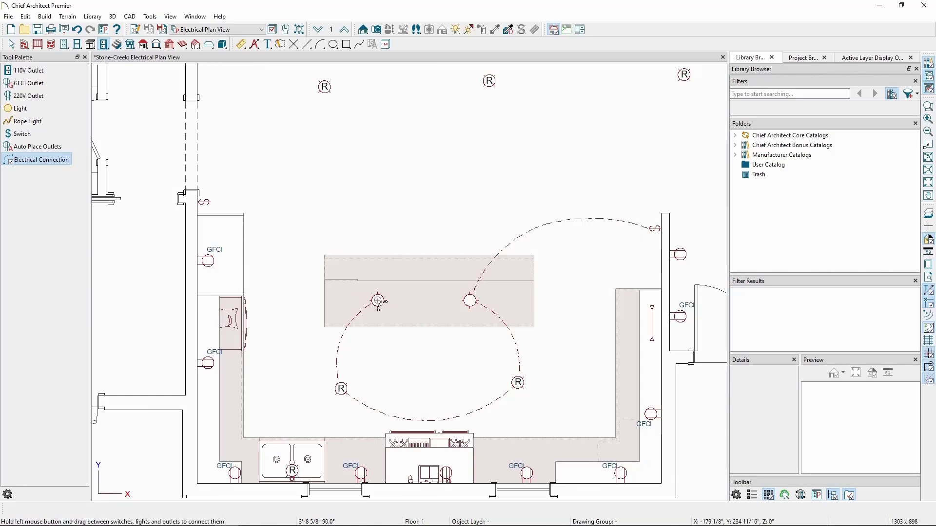
{"action": "left_click_drag", "start_coordinate": [378, 301], "coordinate": [211, 206]}
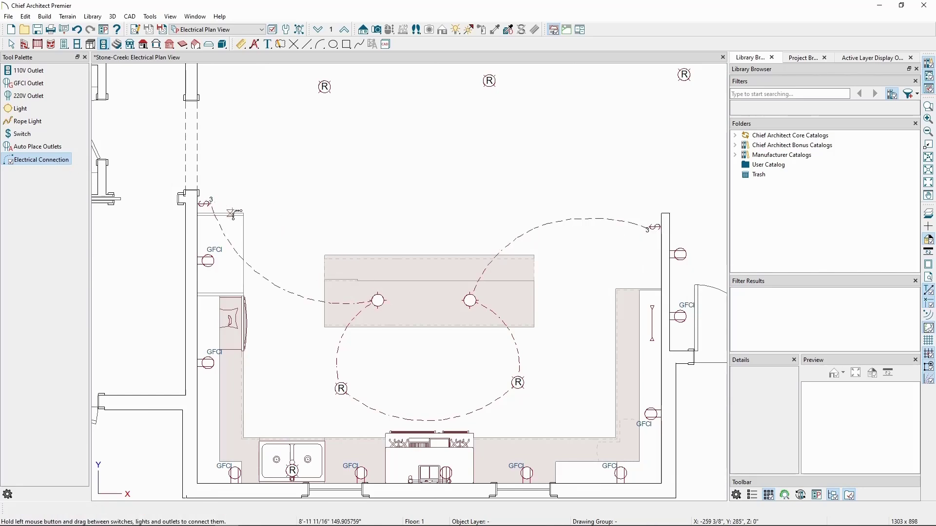
{"action": "key", "text": "space"}
{"action": "scroll", "coordinate": [213, 206], "scroll_direction": "up", "scroll_amount": 1}
{"action": "mouse_move", "coordinate": [376, 211]}
{"action": "middle_mouse_down"}
{"action": "mouse_move", "coordinate": [250, 205]}
{"action": "mouse_move", "coordinate": [363, 218]}
{"action": "mouse_move", "coordinate": [324, 205]}
{"action": "mouse_move", "coordinate": [324, 229]}
{"action": "middle_mouse_up"}
{"action": "scroll", "coordinate": [324, 215], "scroll_direction": "down", "scroll_amount": 1}
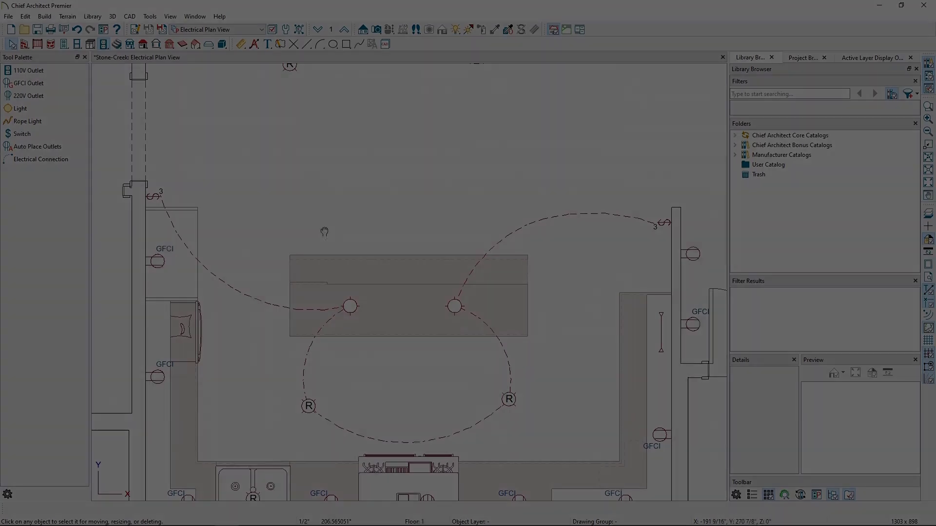